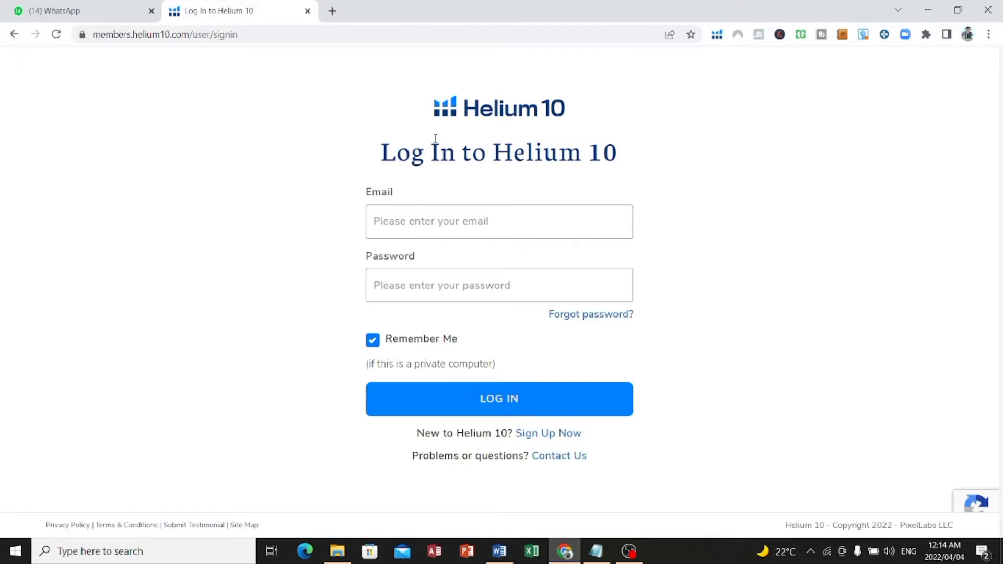
Step: Bring the saved Notepad credentials file to the front and select the account e-mail line
{"action": "left_click_drag", "start_coordinate": [500, 109], "coordinate": [536, 108]}
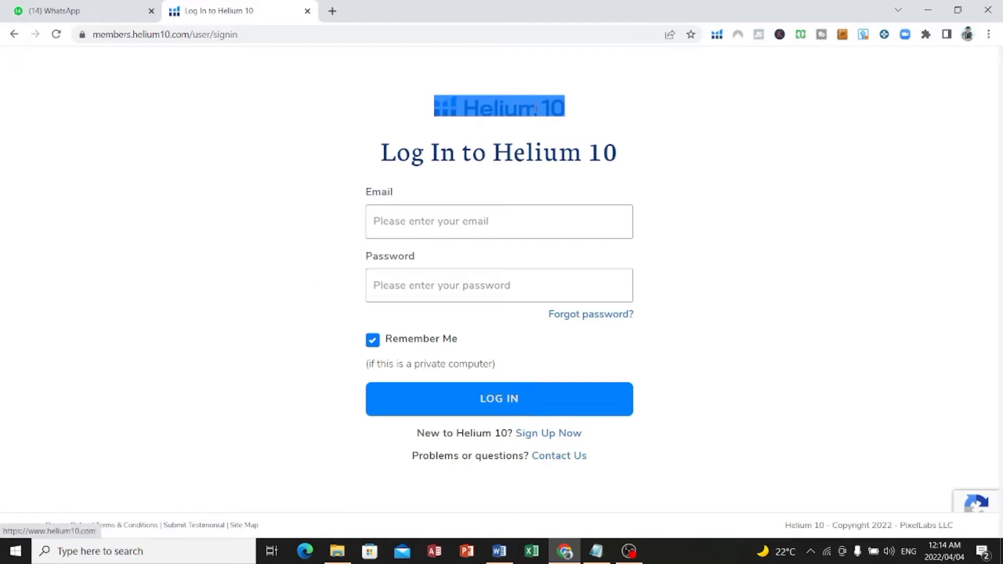
{"action": "left_click", "coordinate": [588, 115]}
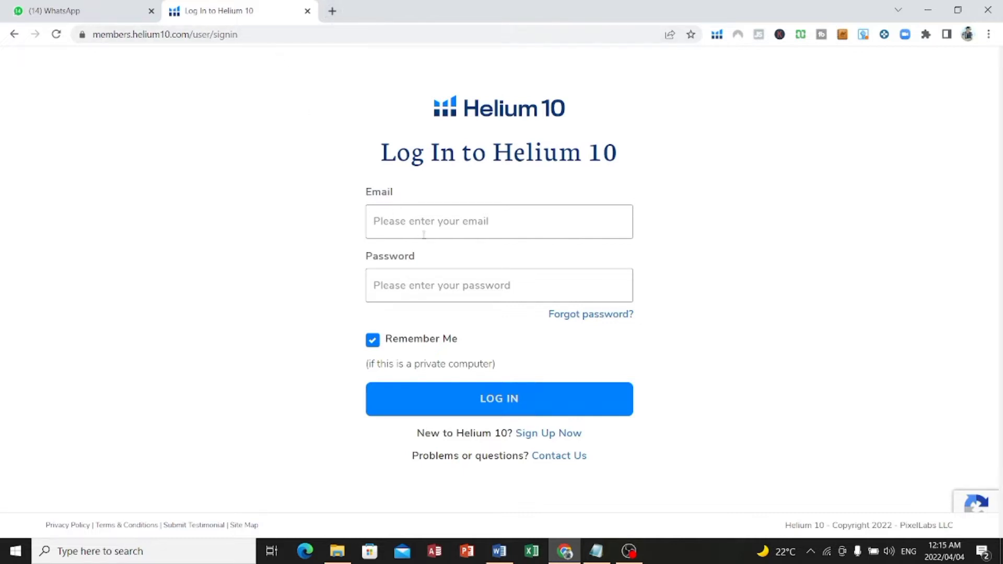
{"action": "left_click", "coordinate": [596, 551]}
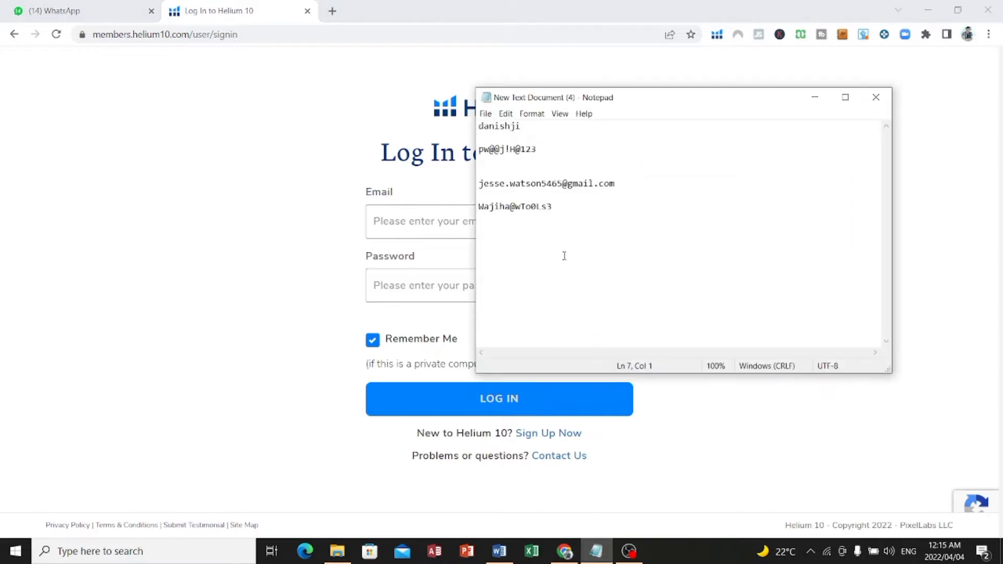
{"action": "left_click_drag", "start_coordinate": [624, 183], "coordinate": [471, 179]}
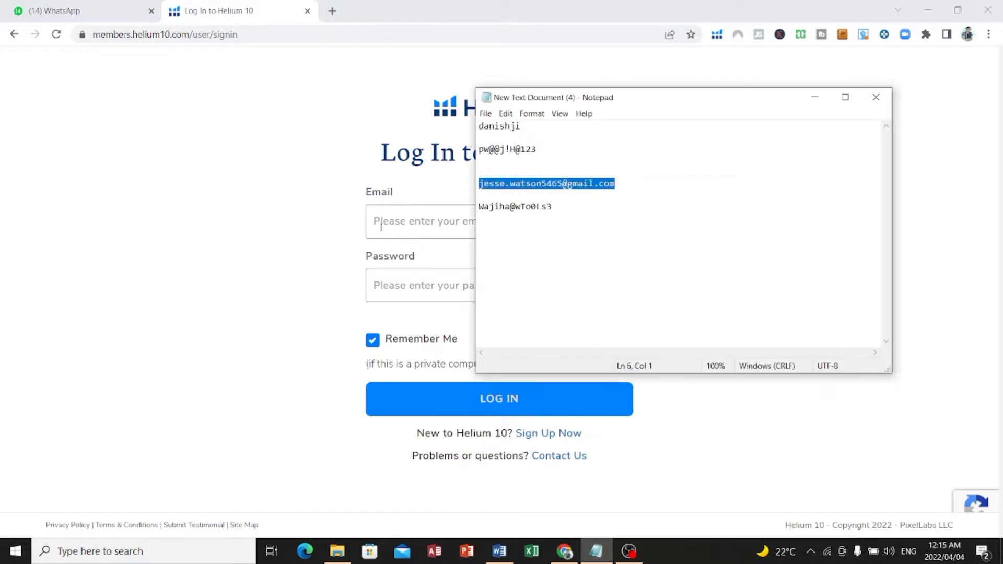
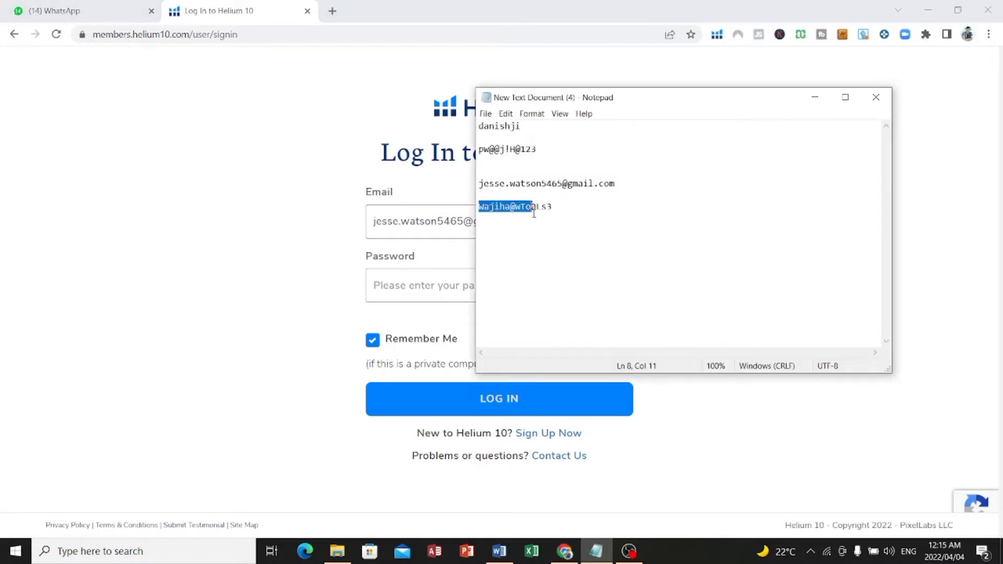
Step: Paste the saved password line from the Notepad notes into the sign-in form's Password field
{"action": "left_click_drag", "start_coordinate": [534, 214], "coordinate": [553, 213]}
{"action": "left_click", "coordinate": [439, 288]}
{"action": "key", "text": "ctrl+v"}
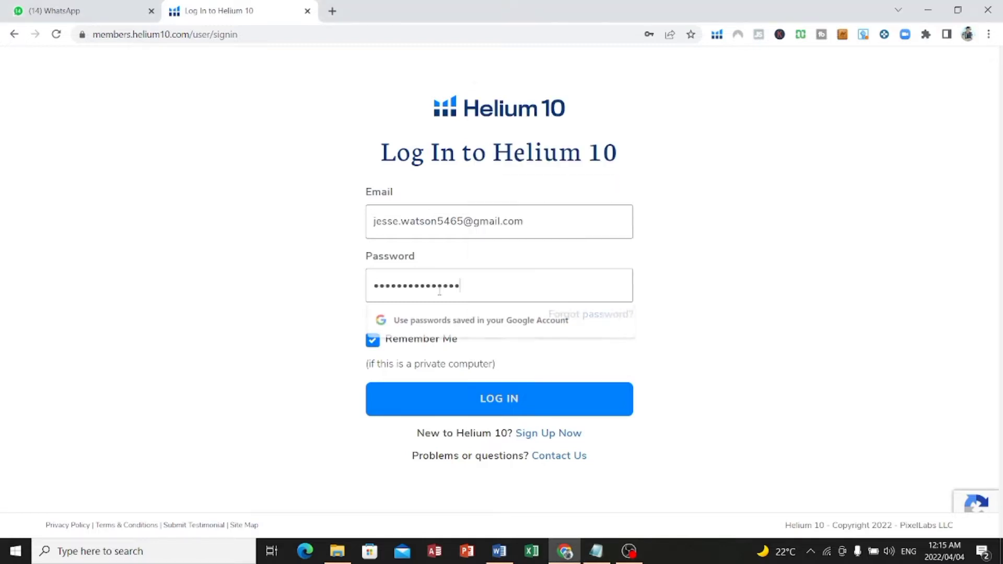
Step: Submit LOG IN, then resubmit after the 'Incorrect email or password' error appears
{"action": "left_click", "coordinate": [461, 407]}
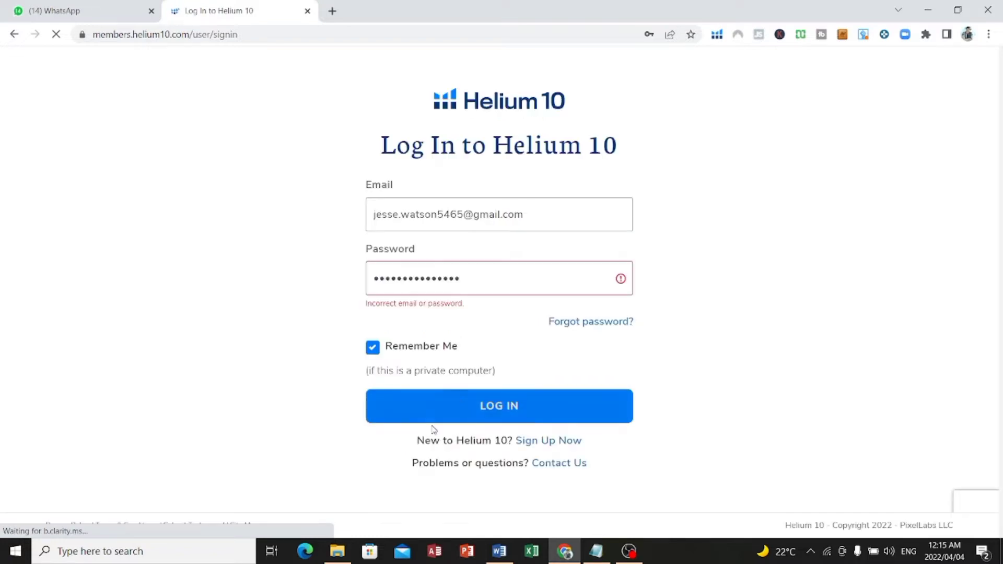
{"action": "left_click", "coordinate": [486, 408]}
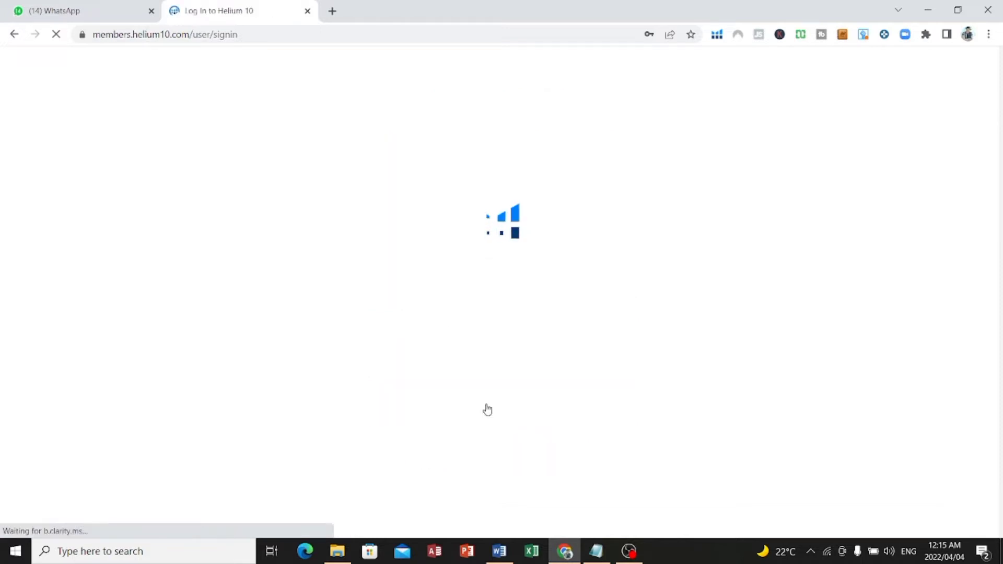
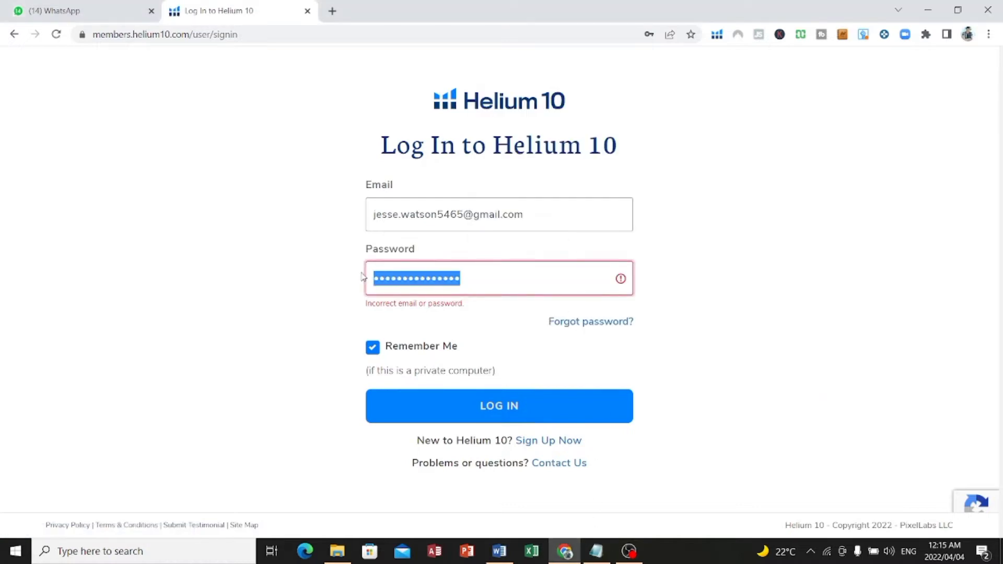
Step: Re-paste the account password over the rejected one and resubmit the login
{"action": "key", "text": "ctrl+v"}
{"action": "left_click", "coordinate": [454, 424]}
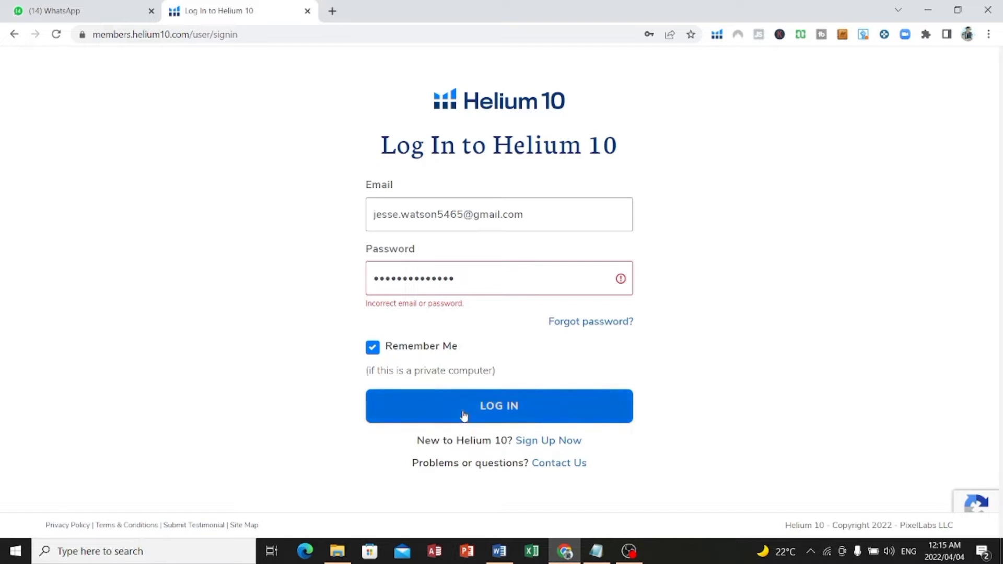
{"action": "left_click", "coordinate": [462, 413]}
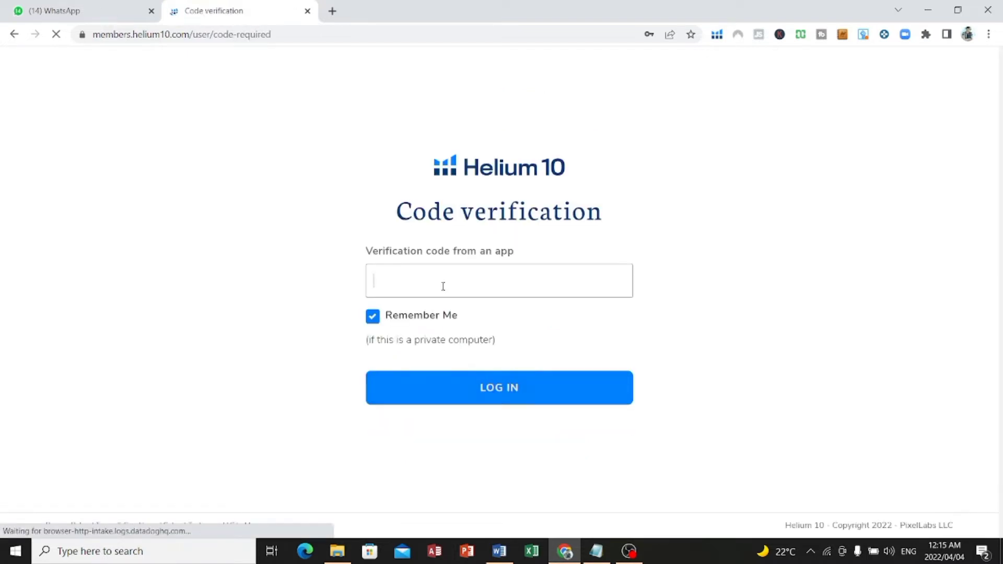
Step: Enter the authenticator app's verification code and submit it to finish logging in
{"action": "left_click", "coordinate": [445, 272]}
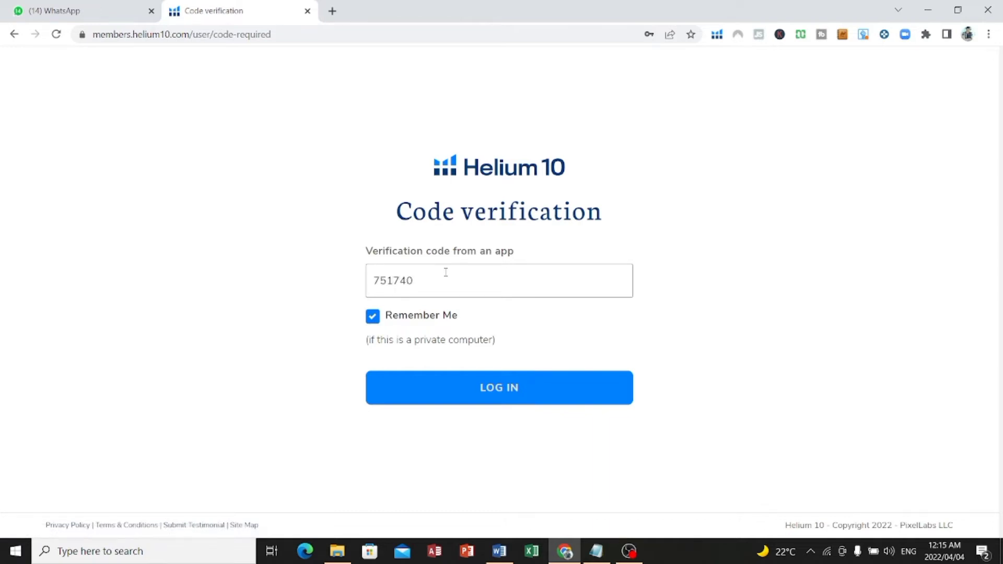
{"action": "left_click", "coordinate": [465, 381]}
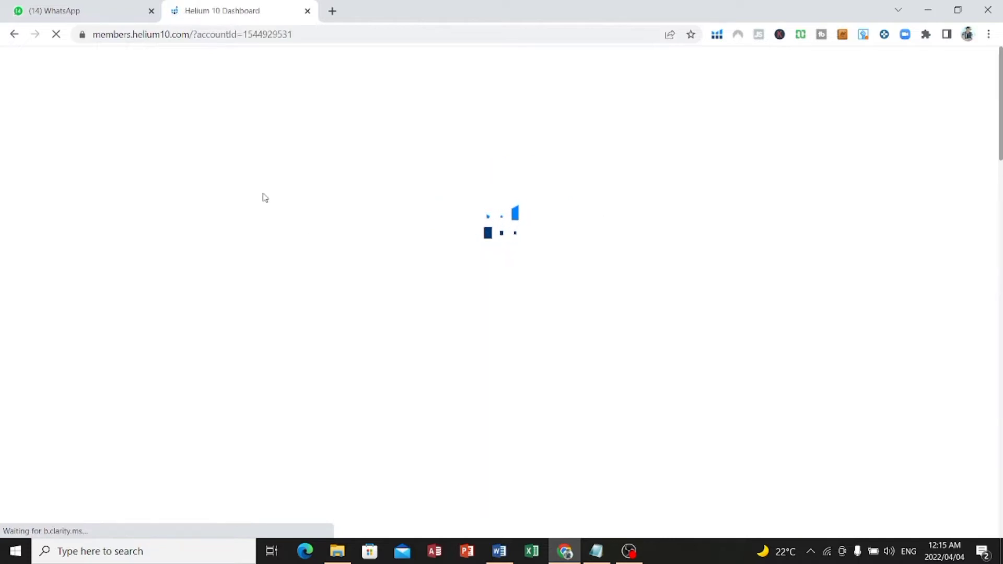
Step: Scroll through the loaded Helium 10 Dashboard to look it over
{"action": "scroll", "coordinate": [325, 268], "scroll_direction": "down", "scroll_amount": 1}
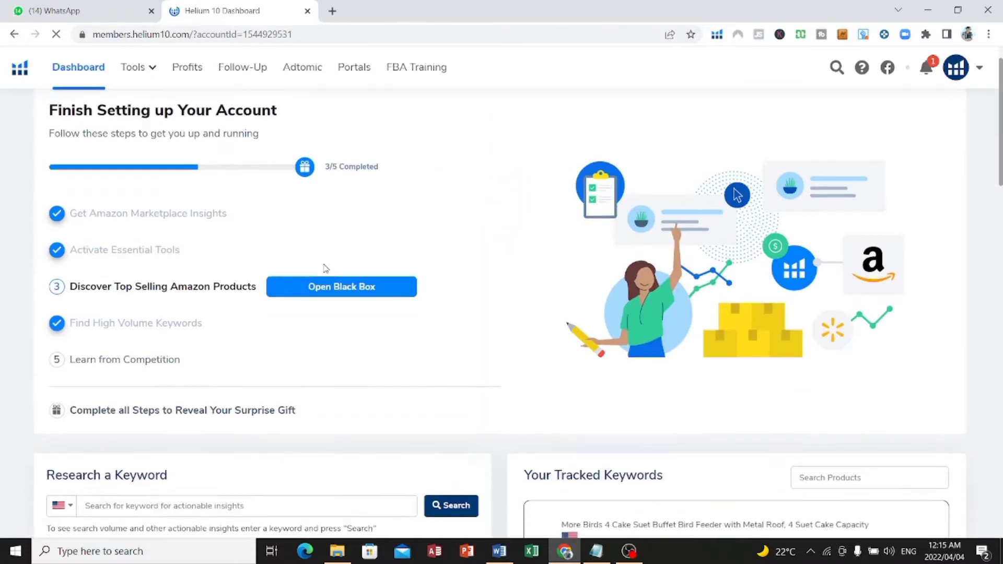
{"action": "scroll", "coordinate": [325, 268], "scroll_direction": "down", "scroll_amount": 7}
{"action": "scroll", "coordinate": [240, 298], "scroll_direction": "up", "scroll_amount": 1}
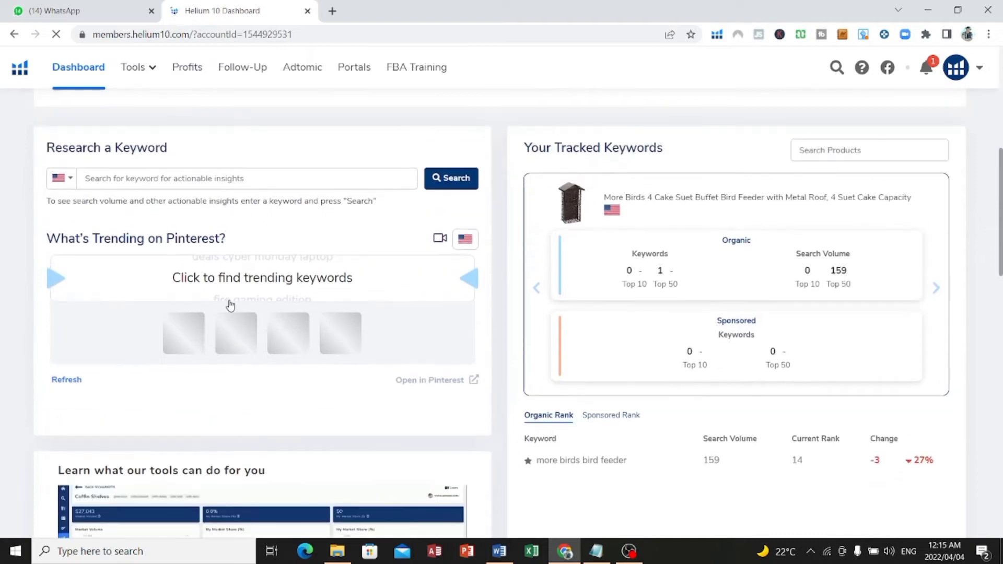
{"action": "scroll", "coordinate": [230, 305], "scroll_direction": "up", "scroll_amount": 2}
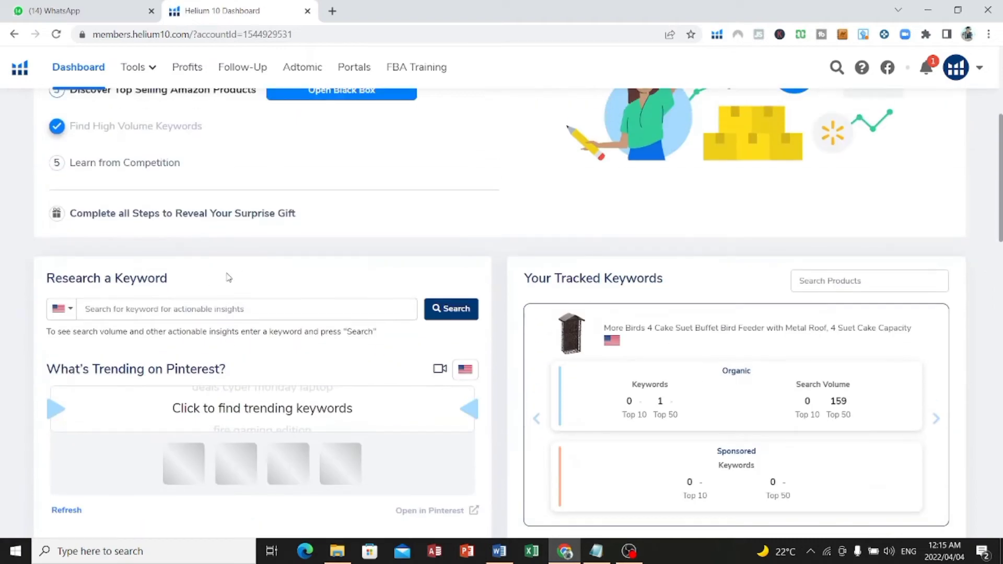
{"action": "scroll", "coordinate": [228, 277], "scroll_direction": "down", "scroll_amount": 3}
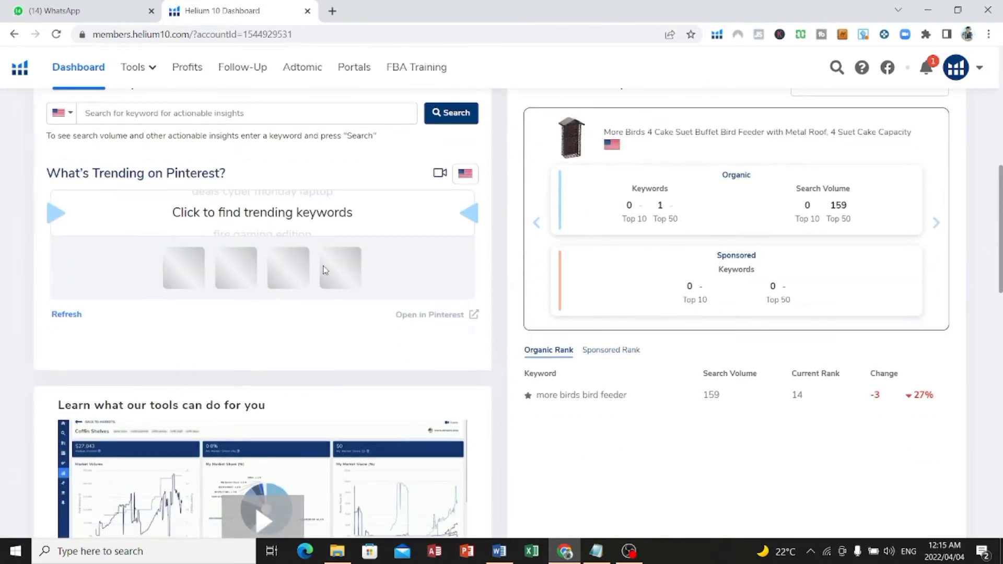
{"action": "scroll", "coordinate": [290, 280], "scroll_direction": "up", "scroll_amount": 8}
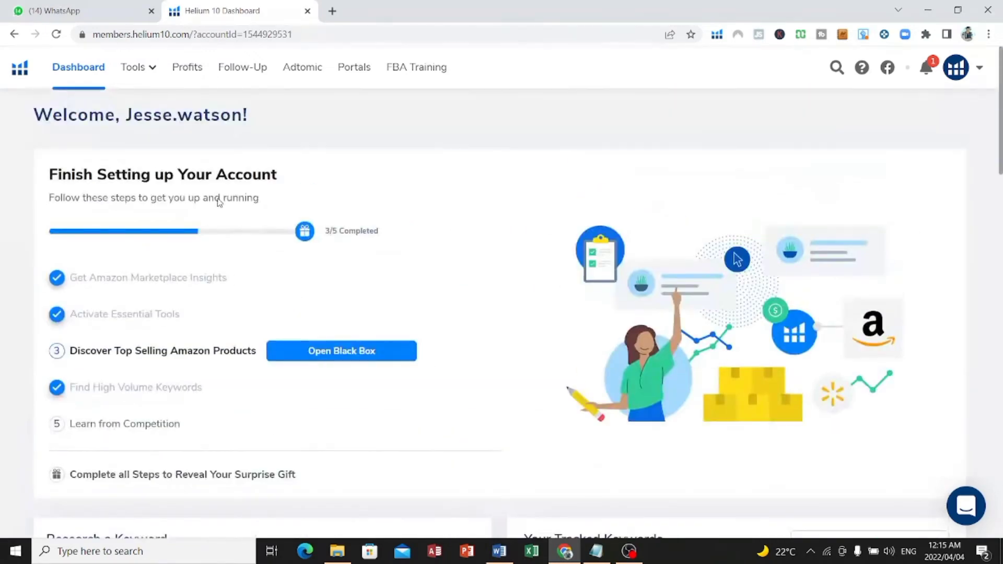
Step: Check the Helium 10 extension panel from the toolbar, then start a new browser tab
{"action": "left_click", "coordinate": [718, 35]}
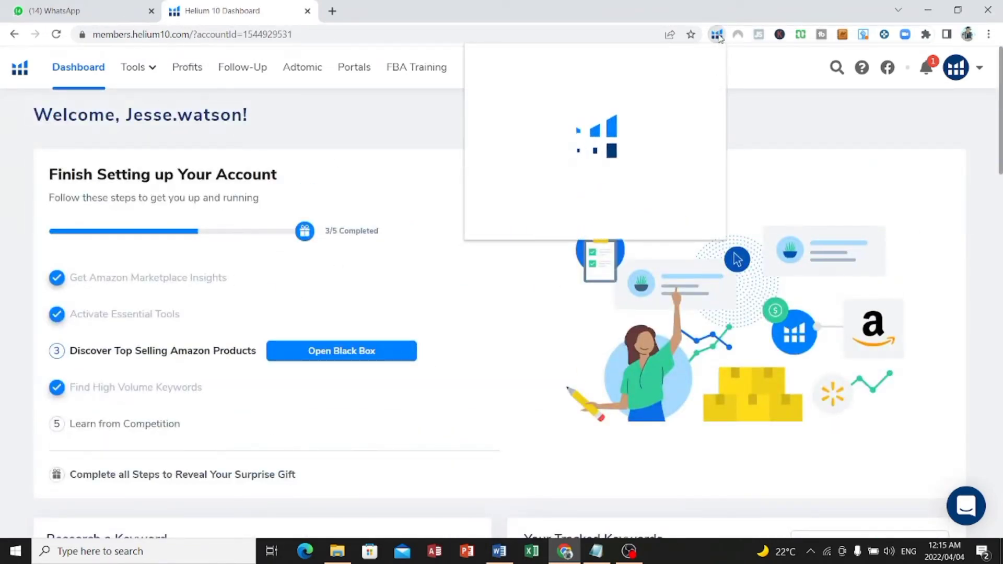
{"action": "left_click", "coordinate": [425, 118]}
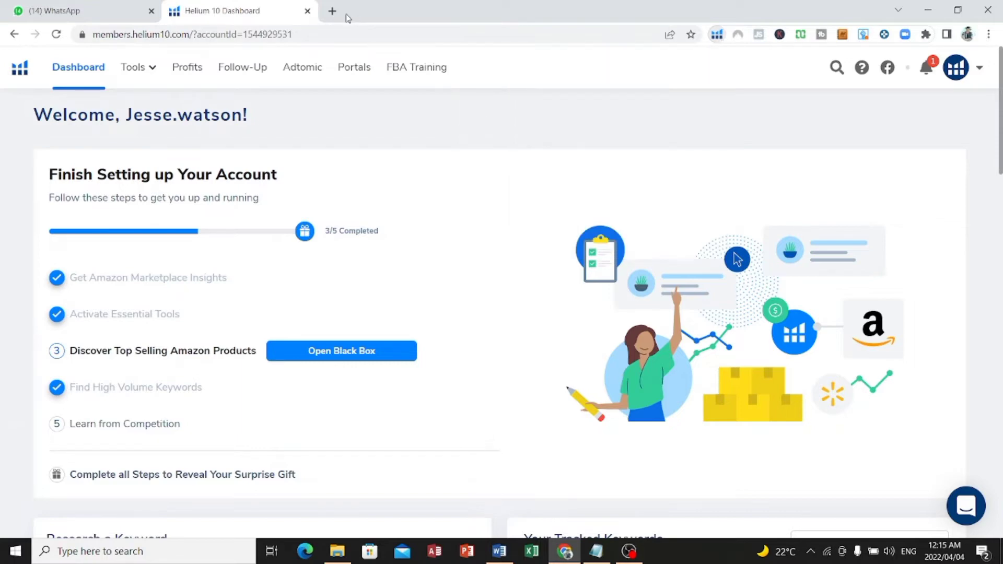
{"action": "left_click", "coordinate": [332, 11]}
Step: Search the Chrome Web Store for 'helium 10' and open the extension's page
{"action": "type", "text": "chr"}
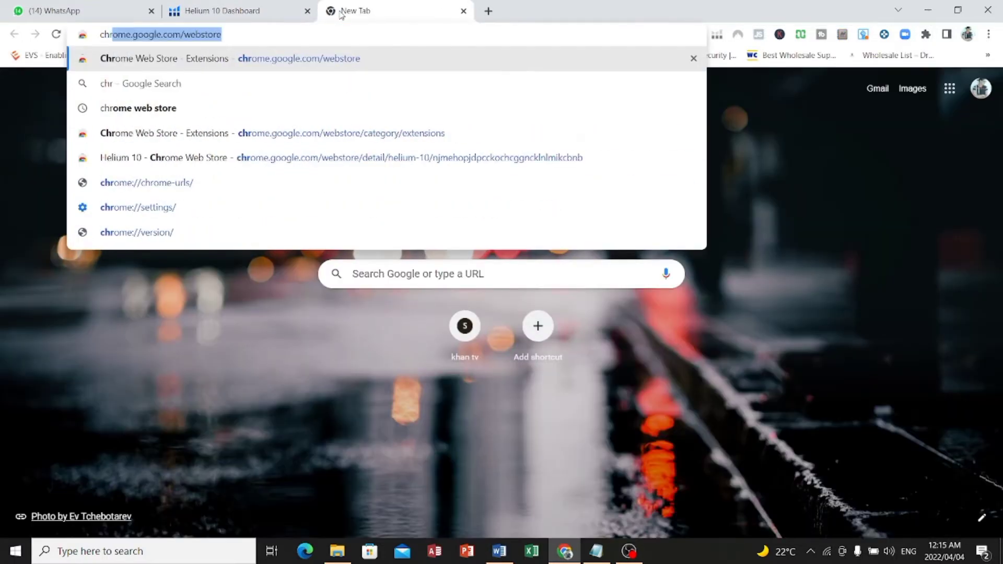
{"action": "key", "text": "Return"}
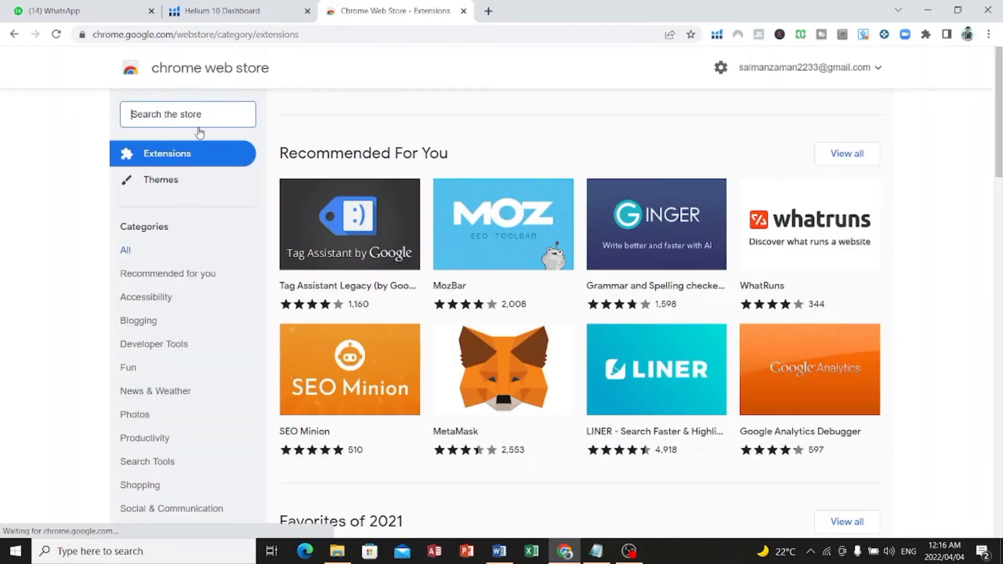
{"action": "left_click", "coordinate": [202, 118]}
{"action": "type", "text": "hek"}
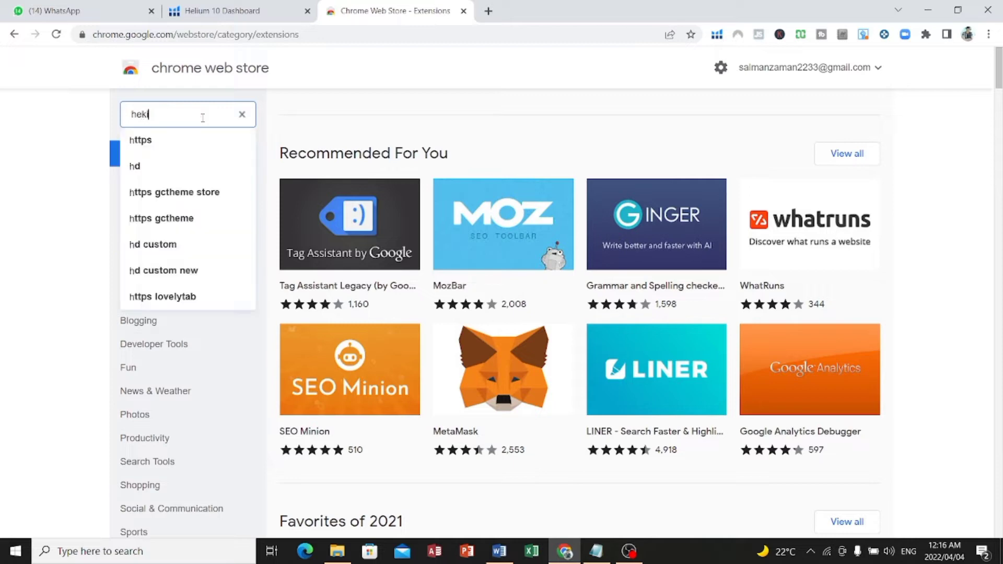
{"action": "key", "text": "BackSpace"}
{"action": "type", "text": "liu"}
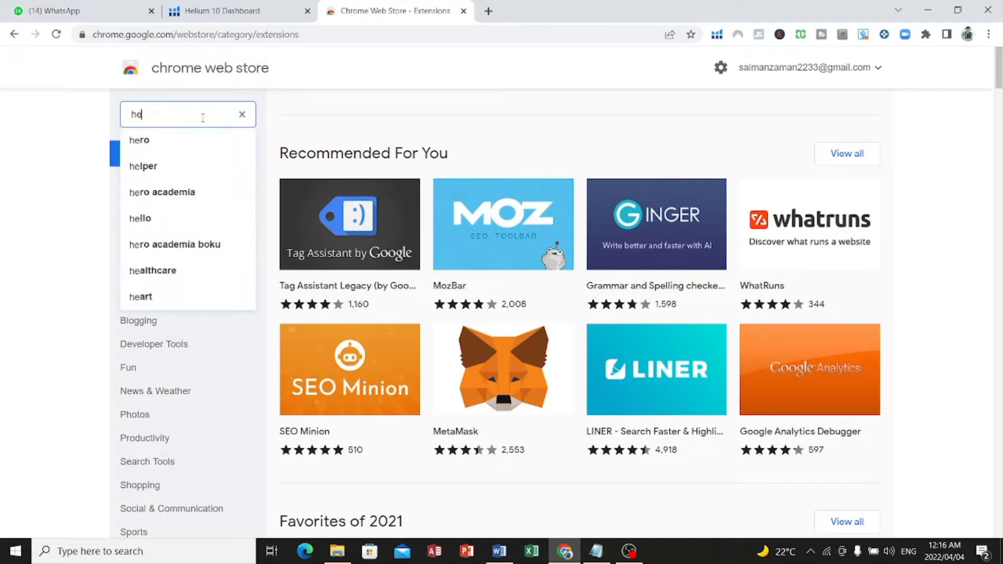
{"action": "type", "text": "m 10"}
{"action": "key", "text": "Return"}
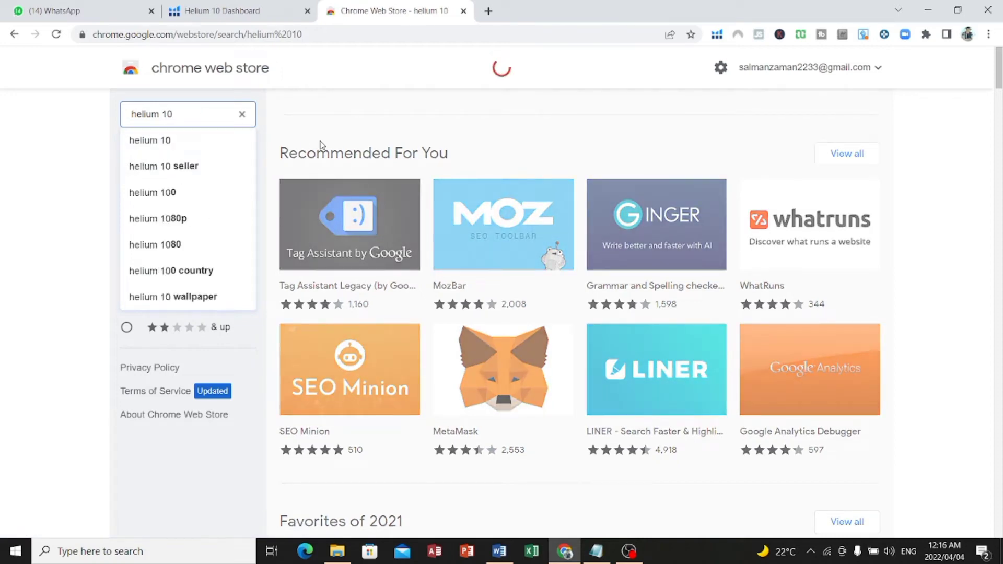
{"action": "left_click", "coordinate": [367, 209]}
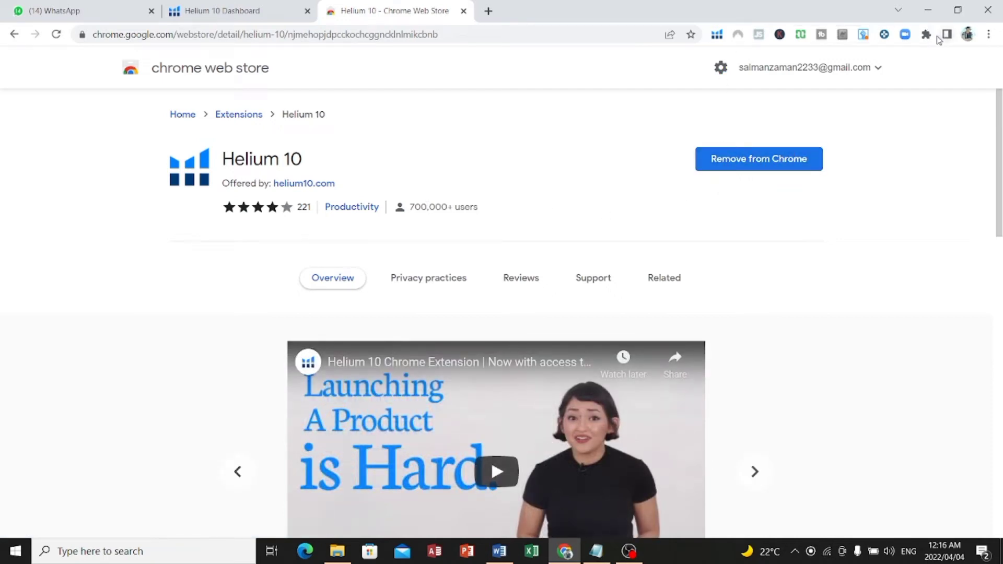
Step: Check Helium 10's pin in the Extensions menu, then open a new blank tab
{"action": "left_click", "coordinate": [925, 33]}
{"action": "left_click", "coordinate": [885, 155]}
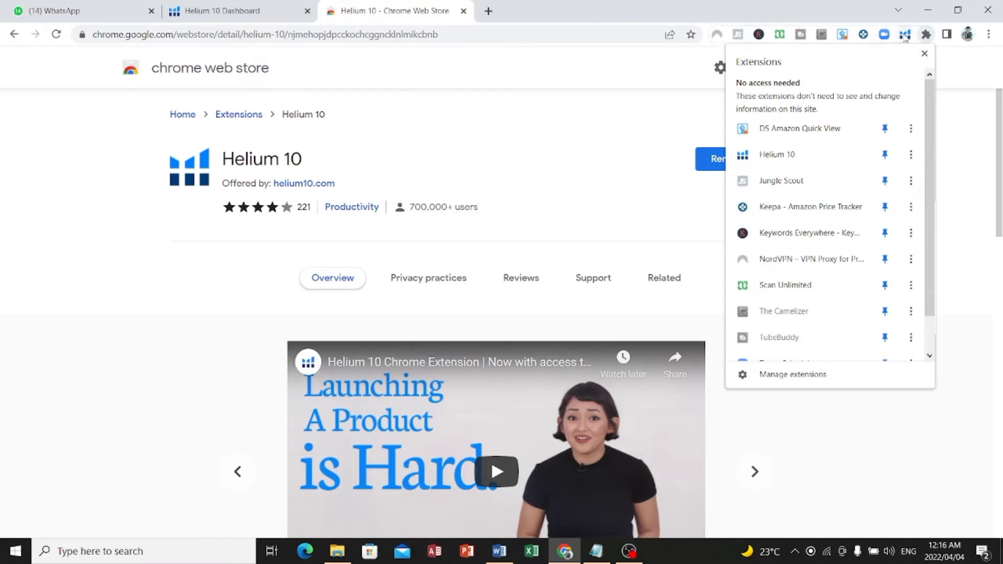
{"action": "left_click", "coordinate": [720, 39]}
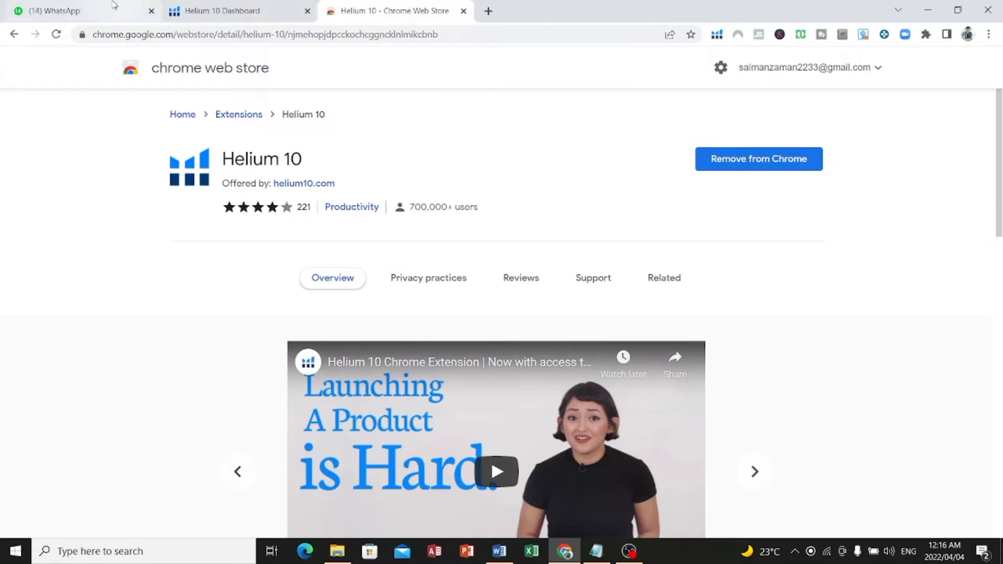
{"action": "left_click", "coordinate": [488, 11]}
Step: Load amazon.com and keep the delivery location set to New York 10008
{"action": "type", "text": "ama"}
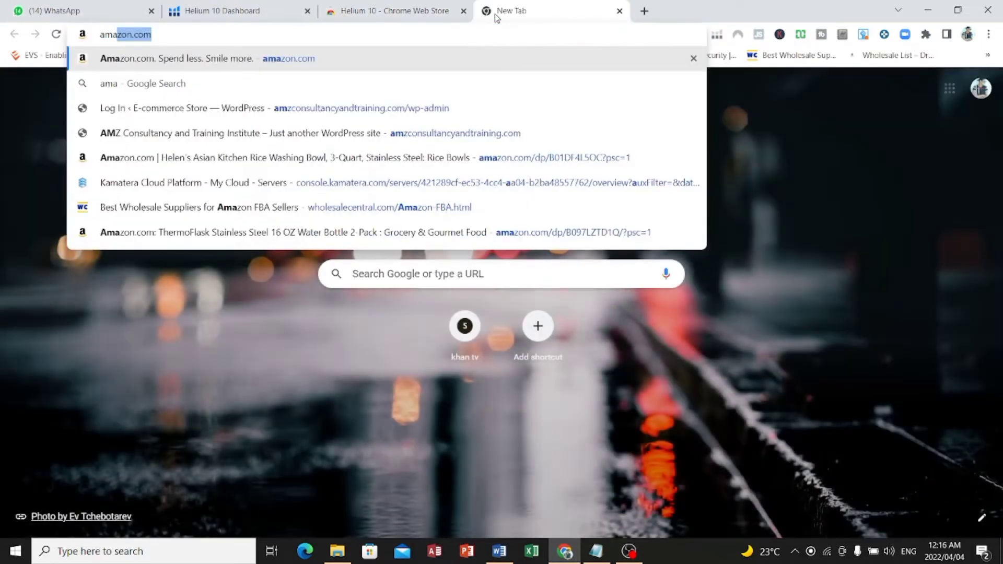
{"action": "key", "text": "Return"}
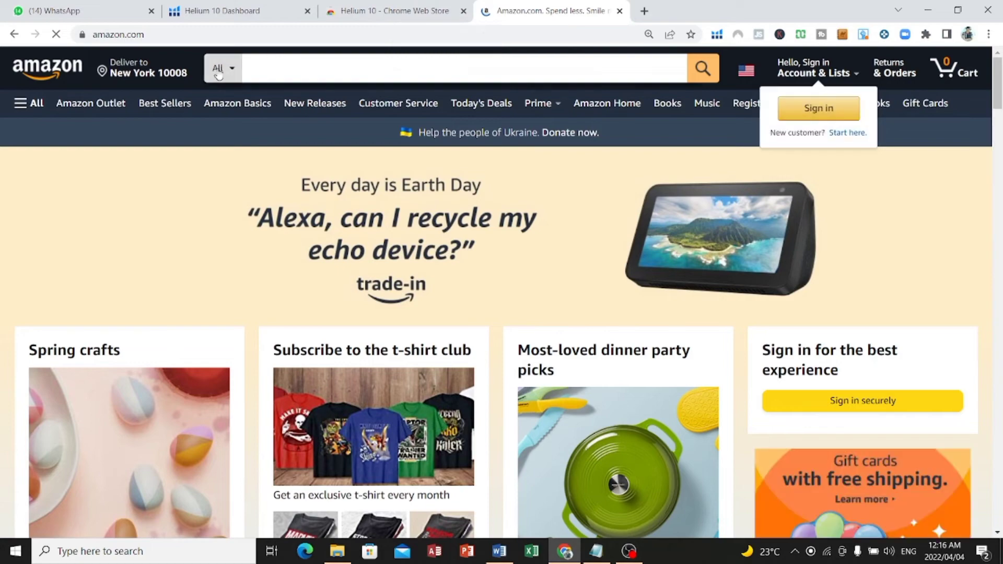
{"action": "left_click", "coordinate": [147, 75]}
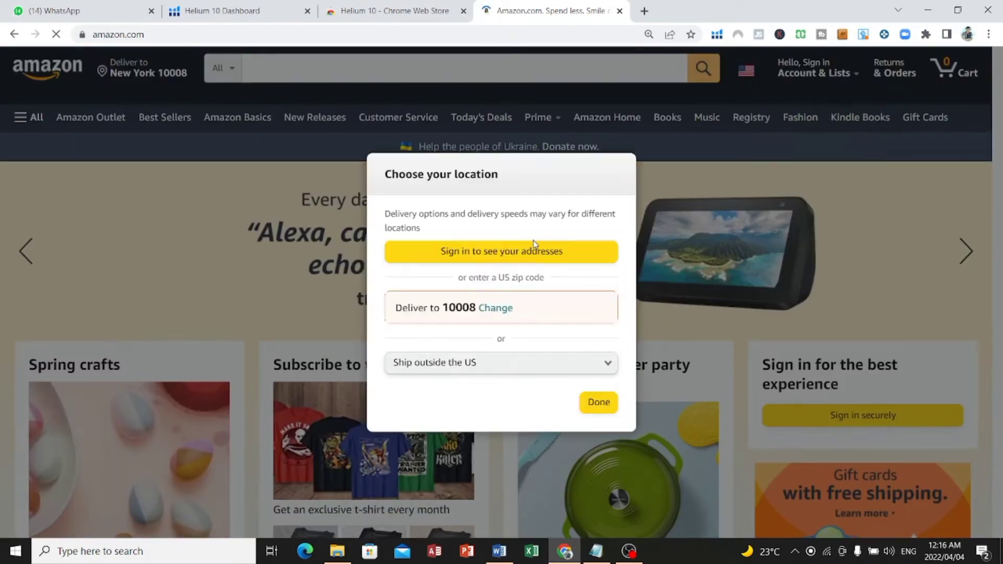
{"action": "left_click", "coordinate": [587, 406]}
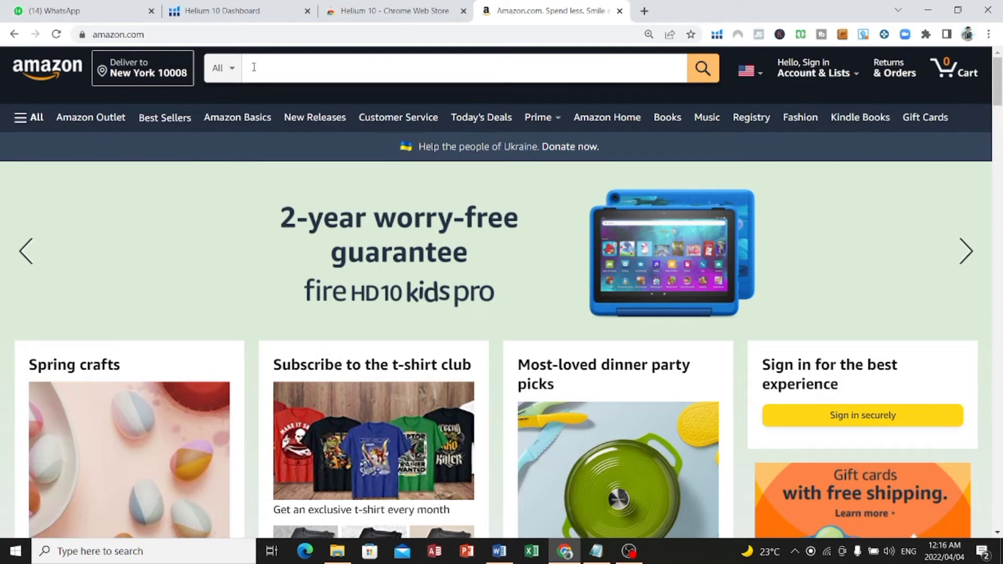
{"action": "left_click", "coordinate": [276, 69]}
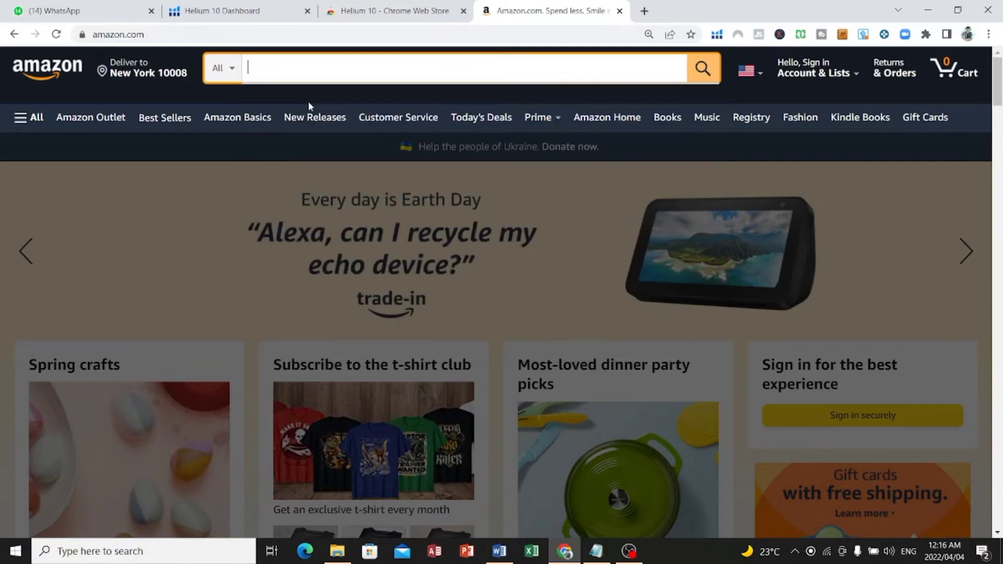
Step: Type 'soa' into Amazon's search box, correcting stray letters, to show soap suggestions
{"action": "type", "text": "f"}
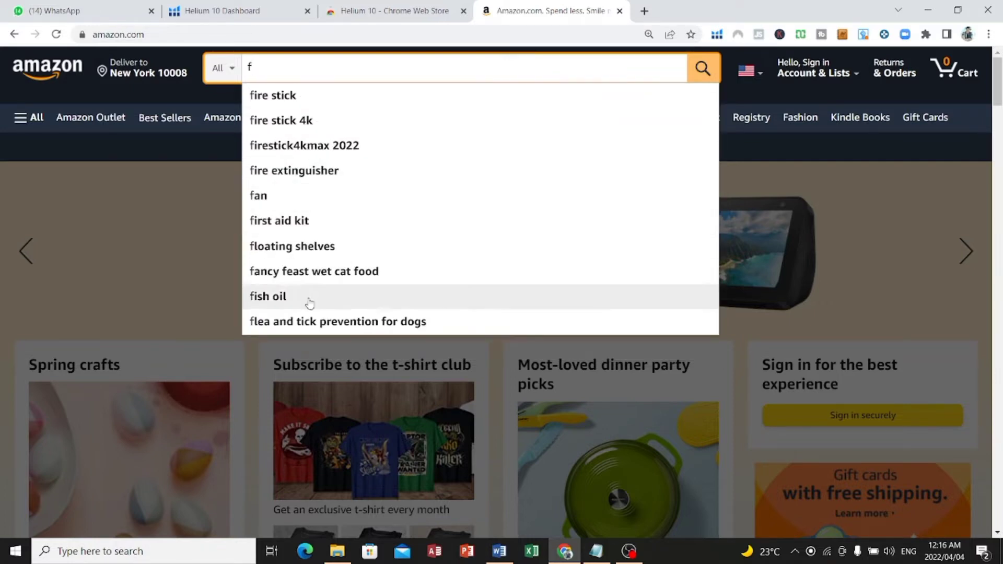
{"action": "key", "text": "BackSpace"}
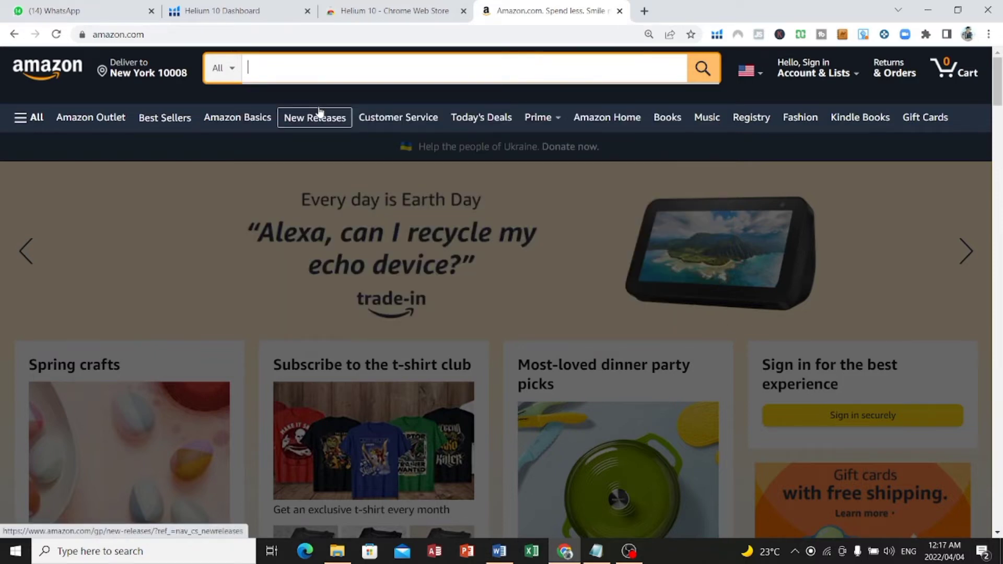
{"action": "type", "text": "p"}
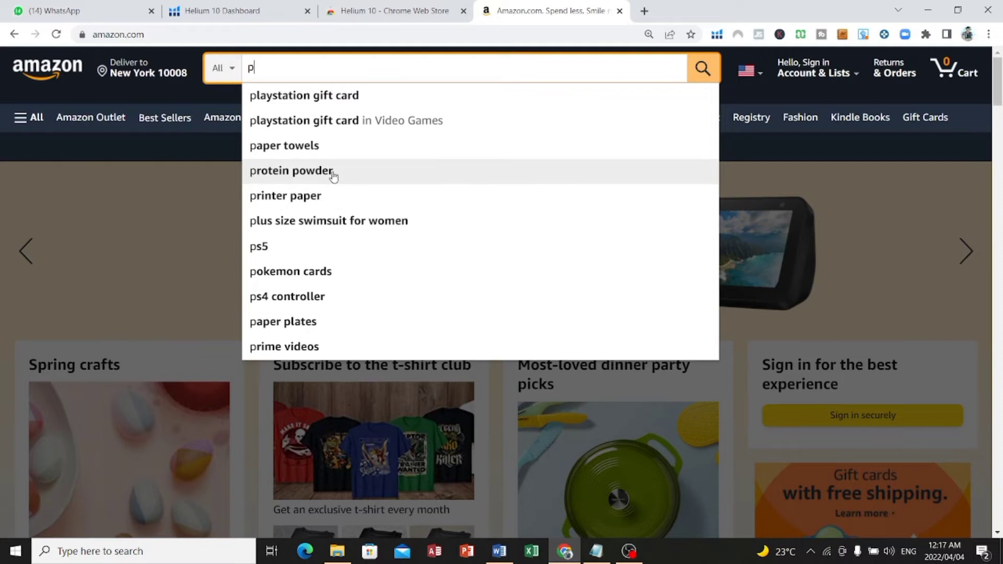
{"action": "type", "text": "m"}
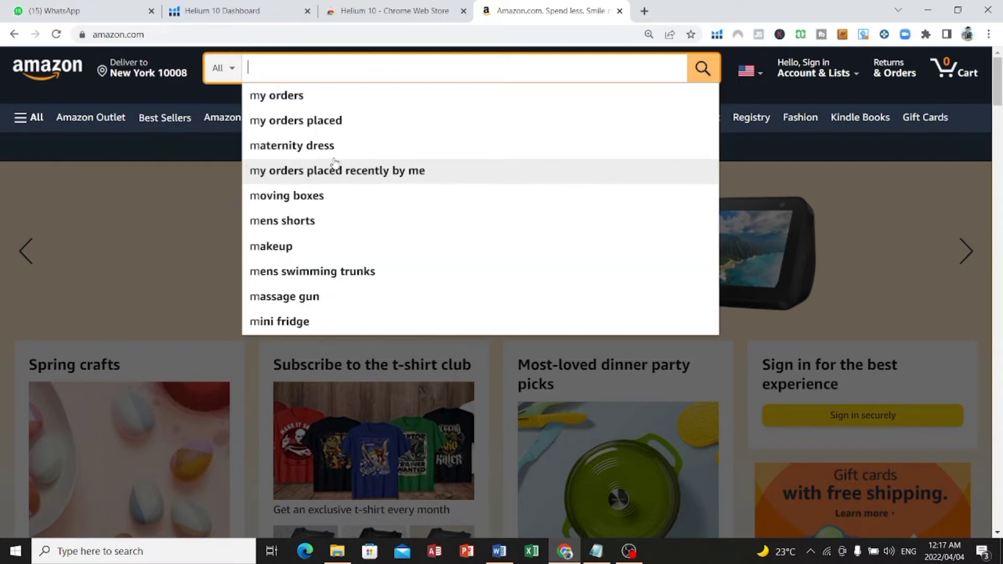
{"action": "type", "text": "h"}
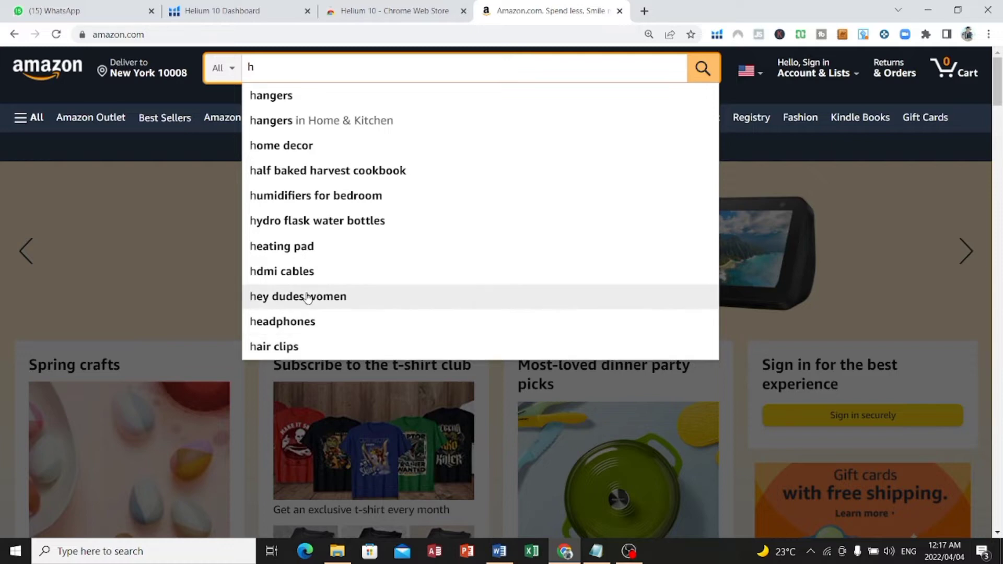
{"action": "key", "text": "BackSpace"}
{"action": "type", "text": "soa"}
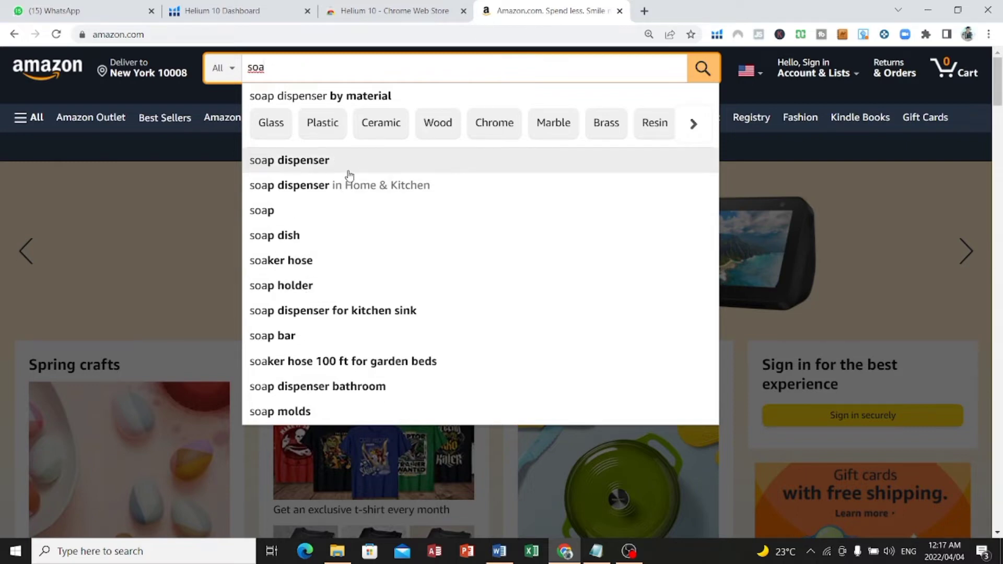
Step: Search Amazon for 'soap dish' and bring up the Helium 10 extension's tool list
{"action": "left_click", "coordinate": [334, 236]}
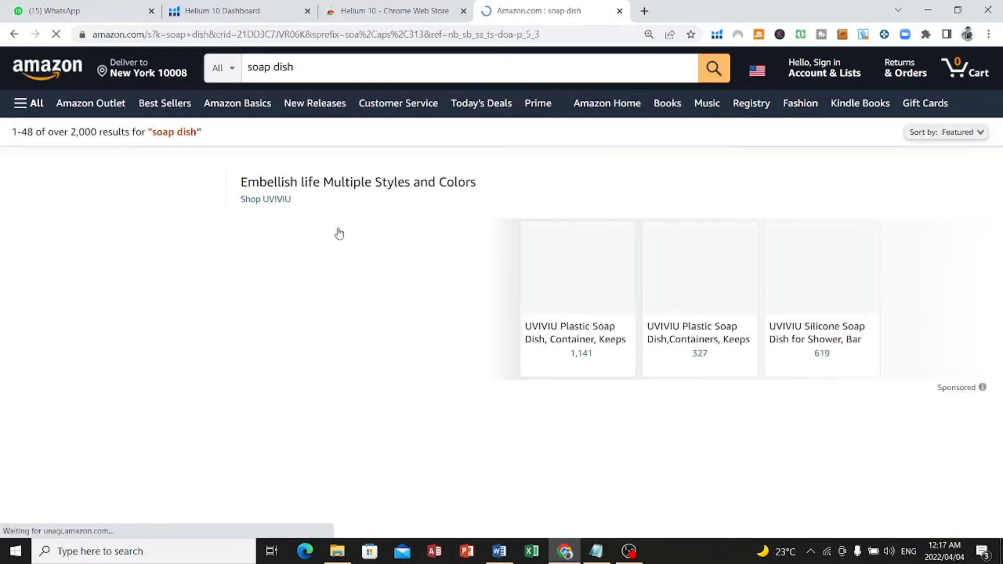
{"action": "scroll", "coordinate": [372, 262], "scroll_direction": "down", "scroll_amount": 3}
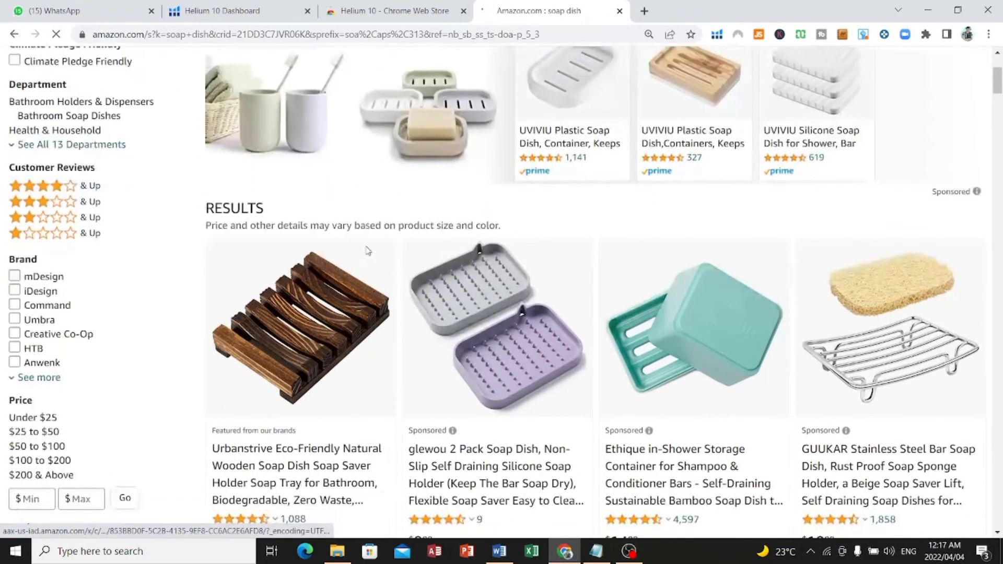
{"action": "scroll", "coordinate": [366, 251], "scroll_direction": "up", "scroll_amount": 3}
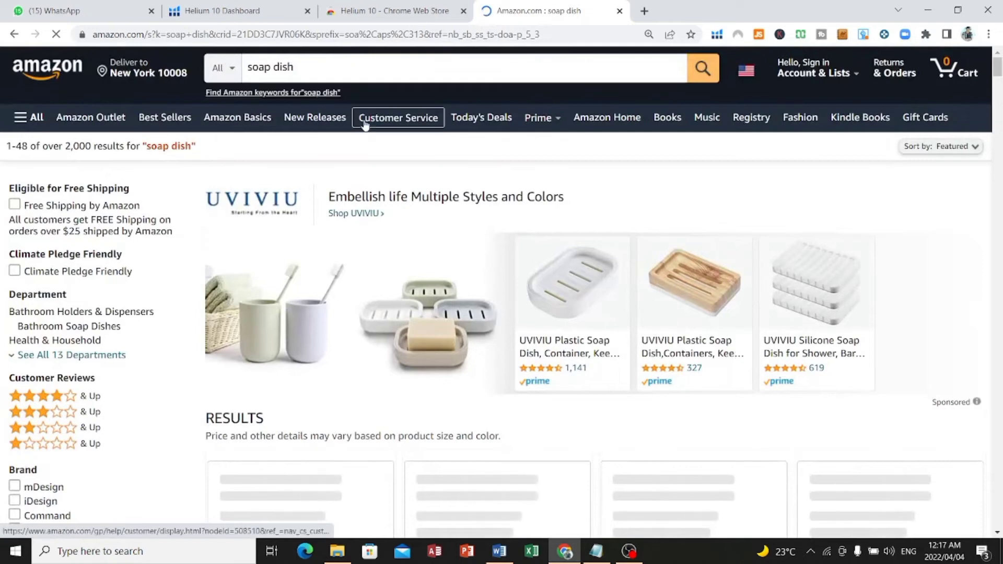
{"action": "left_click", "coordinate": [717, 35]}
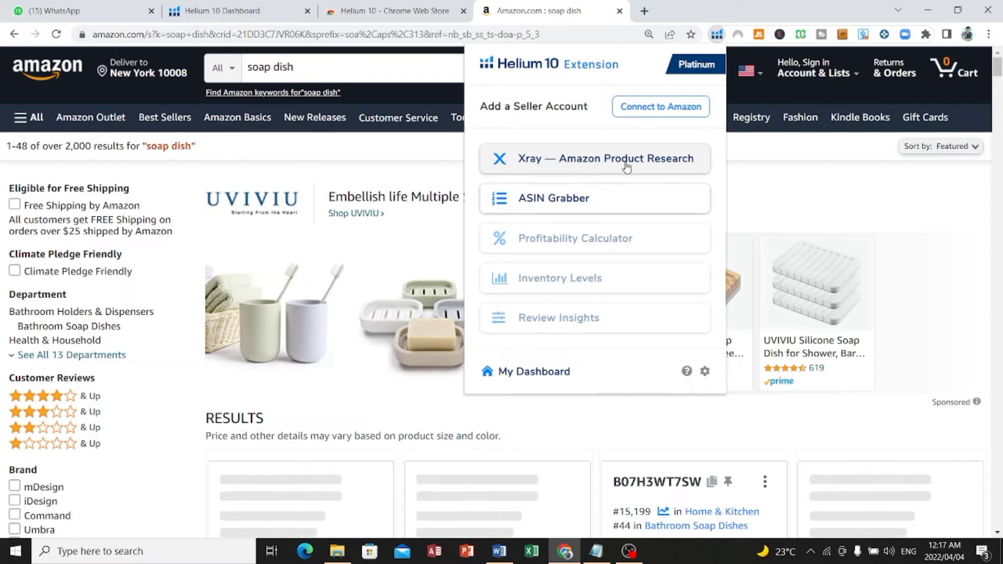
Step: Run Xray on the soap dish results, showing 76,866 search volume and $535,135 revenue
{"action": "left_click", "coordinate": [565, 166]}
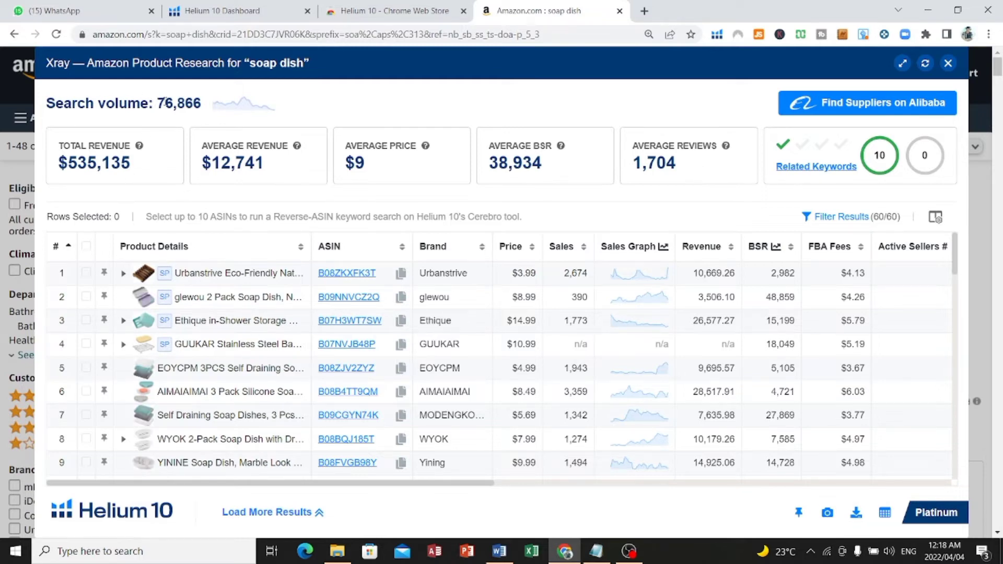
Step: Highlight the search volume figure and scroll the Xray table right to Active Sellers
{"action": "mouse_move", "coordinate": [185, 103]}
{"action": "left_mouse_down"}
{"action": "mouse_move", "coordinate": [147, 104]}
{"action": "mouse_move", "coordinate": [192, 104]}
{"action": "left_mouse_up"}
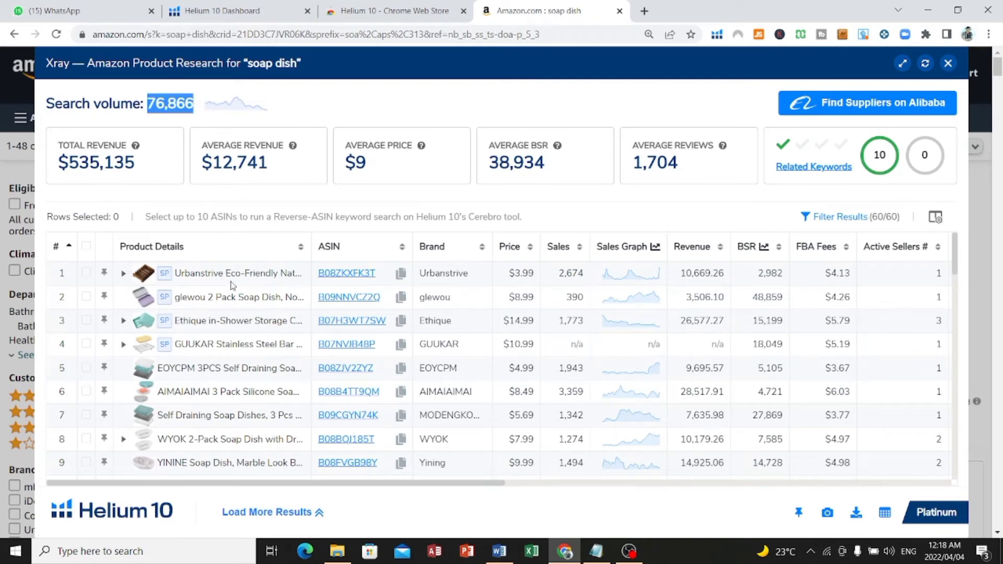
{"action": "left_click_drag", "start_coordinate": [313, 488], "coordinate": [324, 489]}
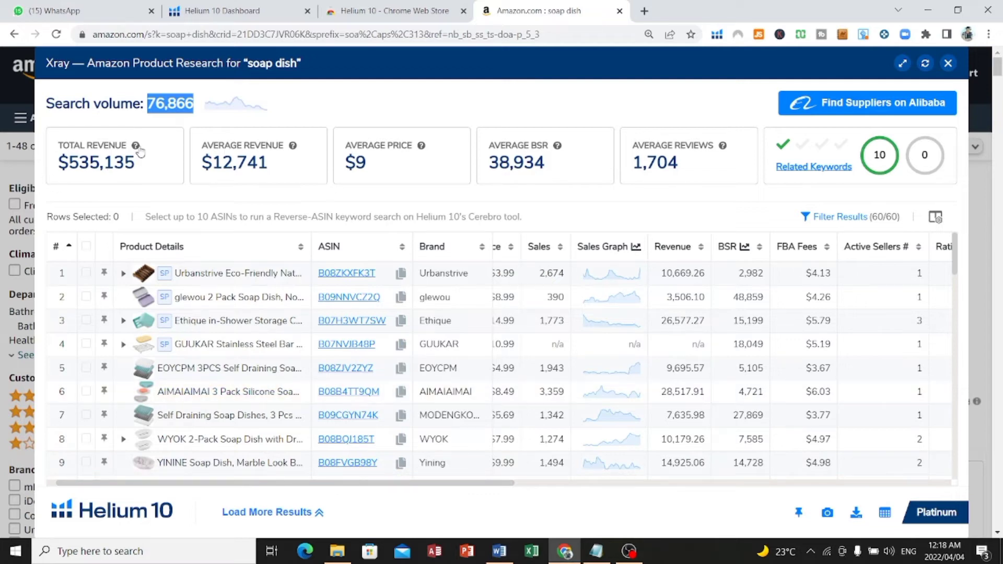
{"action": "mouse_move", "coordinate": [135, 149]}
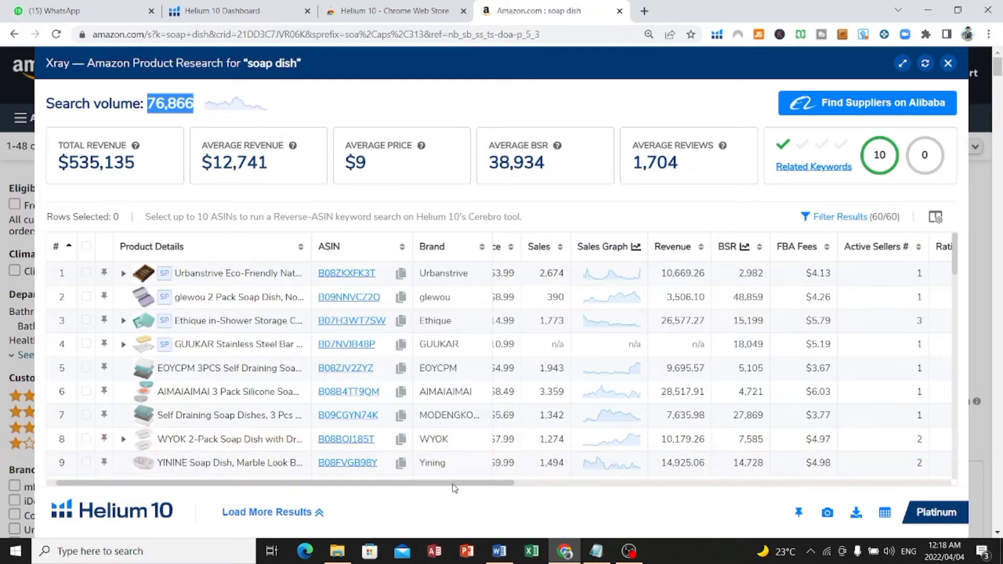
{"action": "left_click_drag", "start_coordinate": [454, 484], "coordinate": [588, 481]}
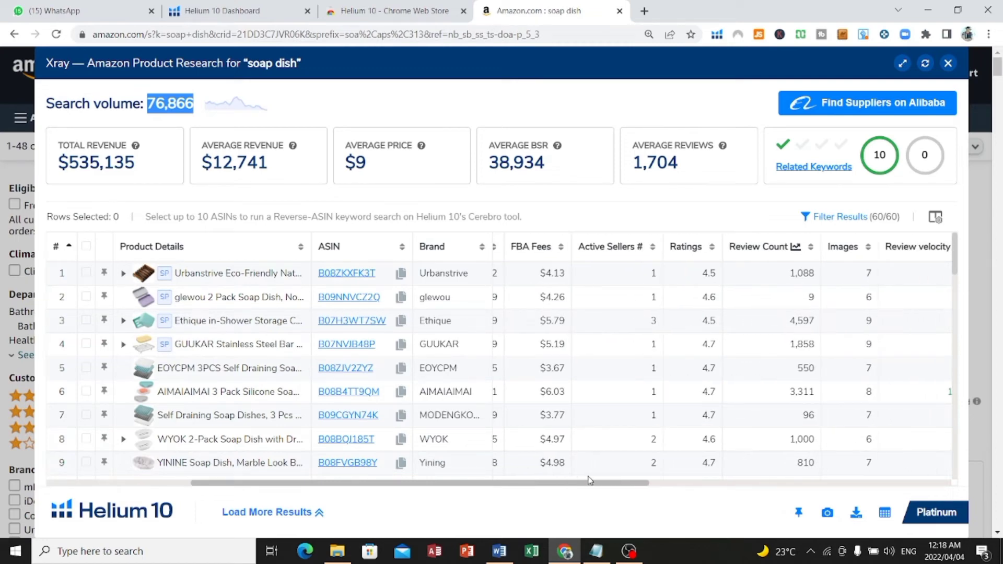
Step: Sort products by Active Sellers, fewest first, and open the Filters dialog
{"action": "left_click", "coordinate": [652, 252]}
{"action": "left_click", "coordinate": [620, 247]}
{"action": "left_click", "coordinate": [623, 251]}
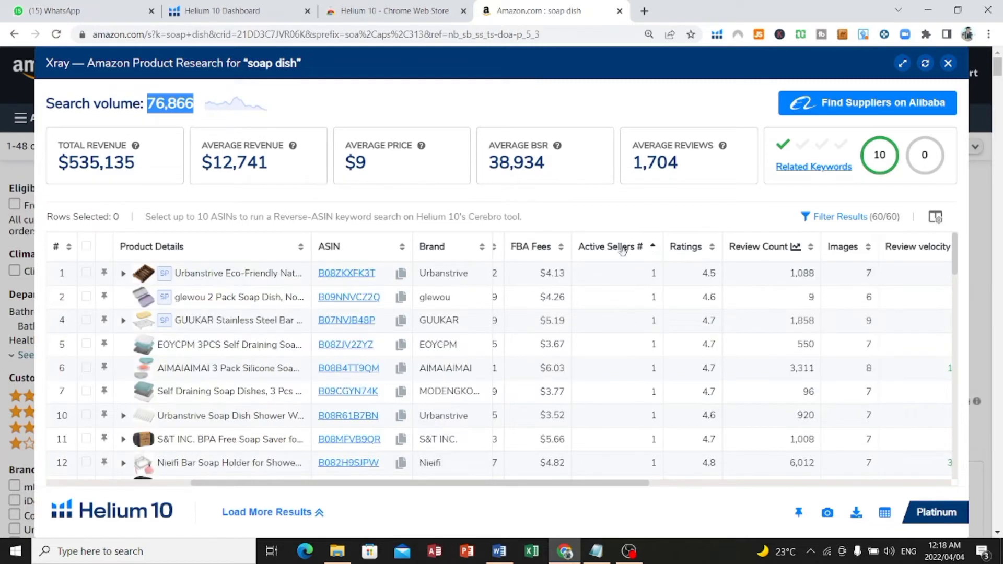
{"action": "left_click", "coordinate": [855, 218]}
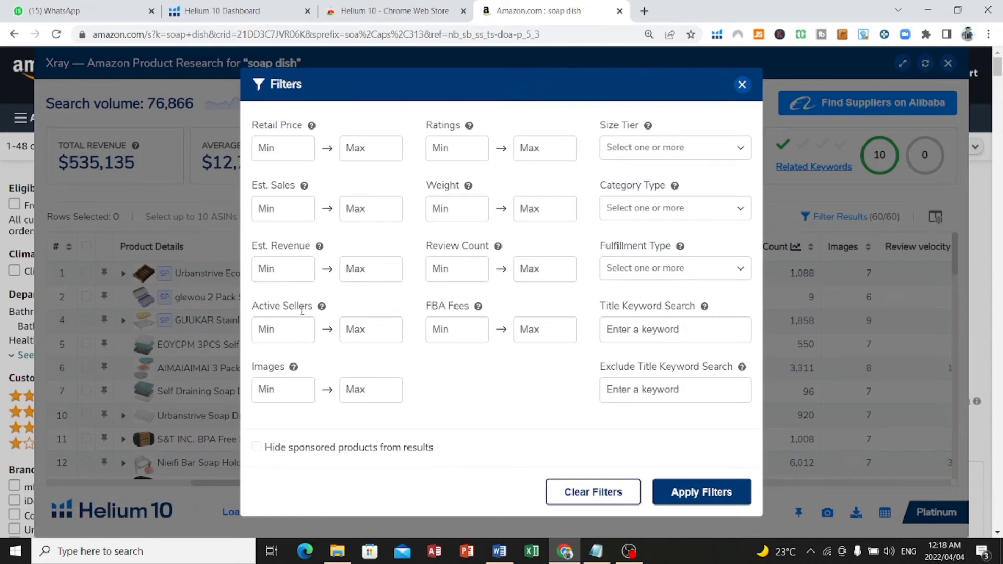
Step: Apply an Active Sellers filter of 4 to 30, leaving 4 of 60 products
{"action": "left_click", "coordinate": [296, 328]}
{"action": "type", "text": "4"}
{"action": "left_click", "coordinate": [352, 324]}
{"action": "type", "text": "30"}
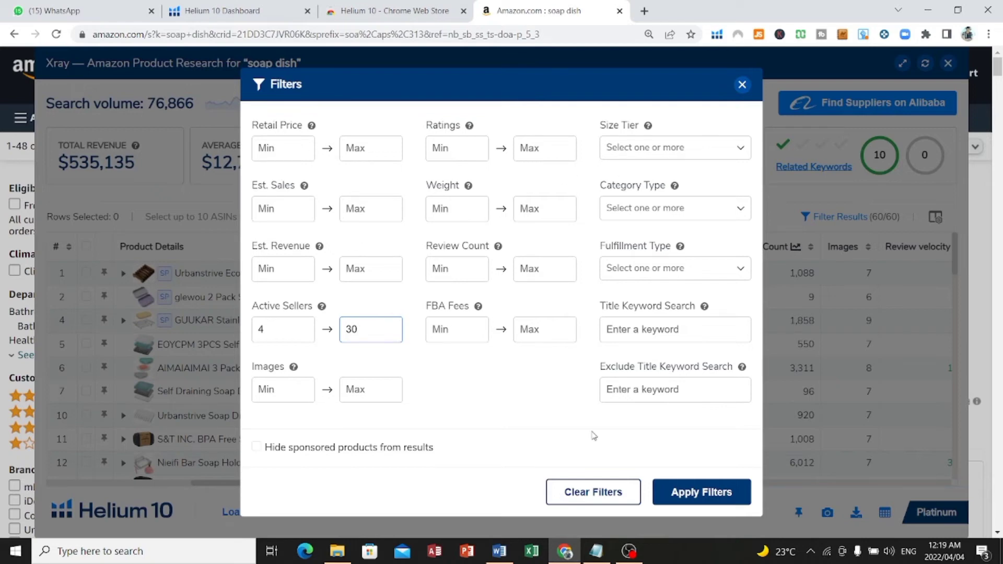
{"action": "left_click", "coordinate": [671, 489]}
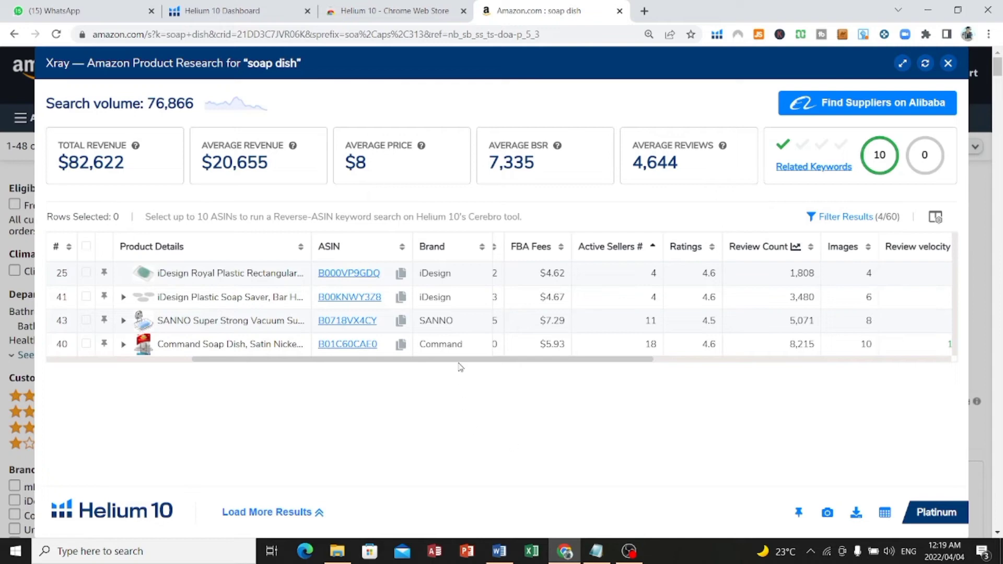
Step: Look over the four soap dishes' thumbnails and table columns, then reopen the Filters dialog
{"action": "mouse_move", "coordinate": [280, 361]}
{"action": "left_mouse_down"}
{"action": "mouse_move", "coordinate": [368, 360]}
{"action": "mouse_move", "coordinate": [266, 359]}
{"action": "left_mouse_up"}
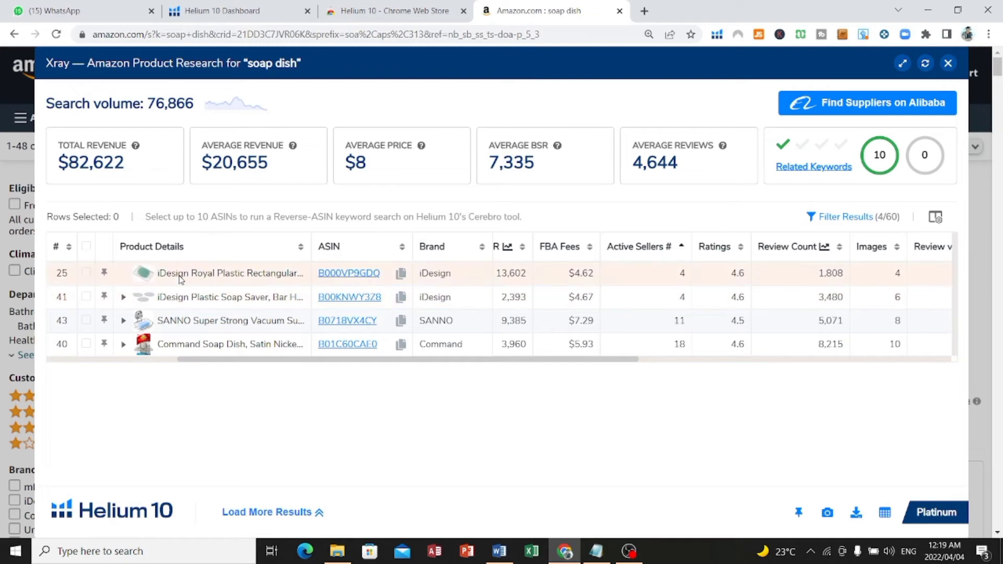
{"action": "mouse_move", "coordinate": [141, 304]}
{"action": "mouse_move", "coordinate": [146, 324]}
{"action": "mouse_move", "coordinate": [149, 349]}
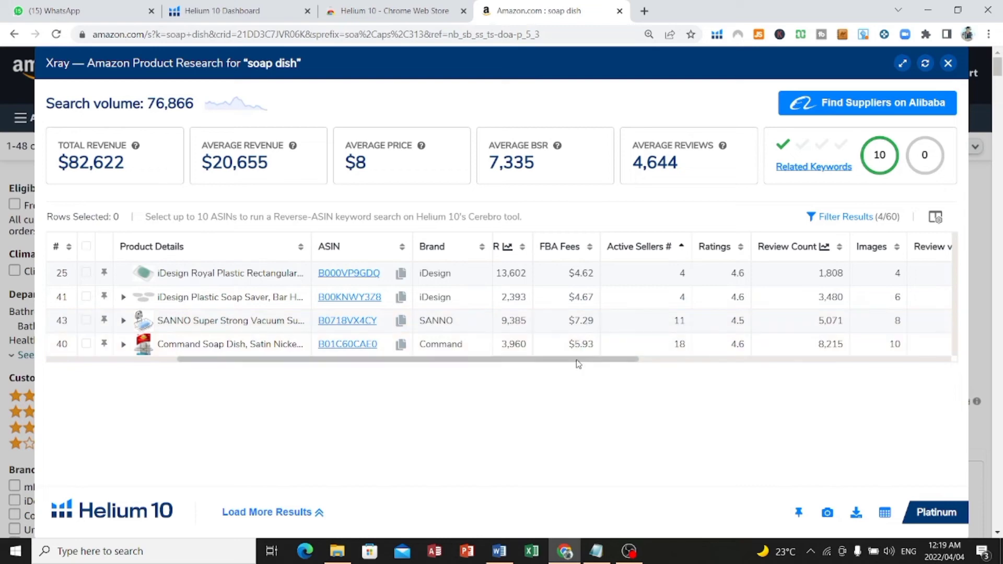
{"action": "left_click_drag", "start_coordinate": [578, 361], "coordinate": [784, 361]}
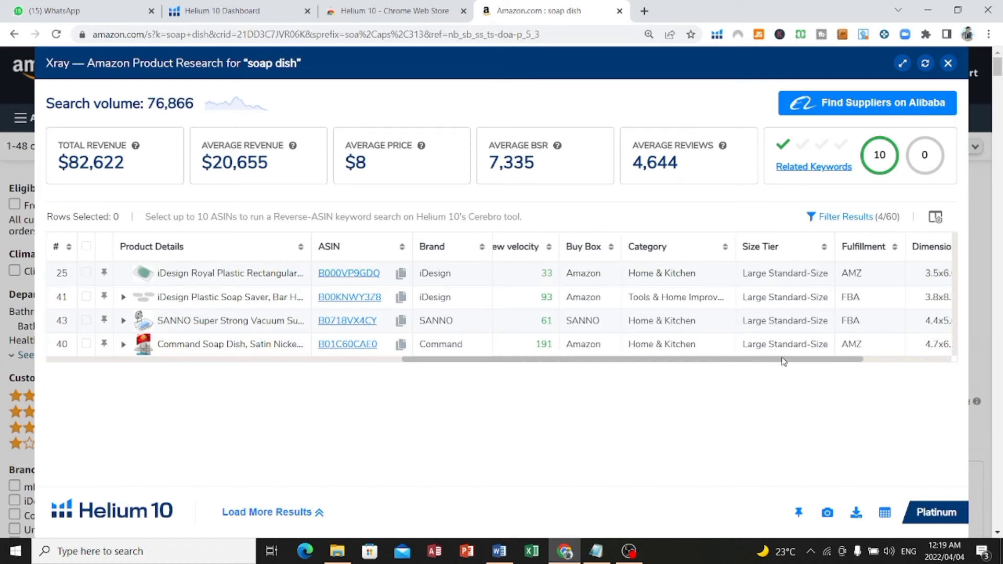
{"action": "left_click_drag", "start_coordinate": [783, 361], "coordinate": [388, 362]}
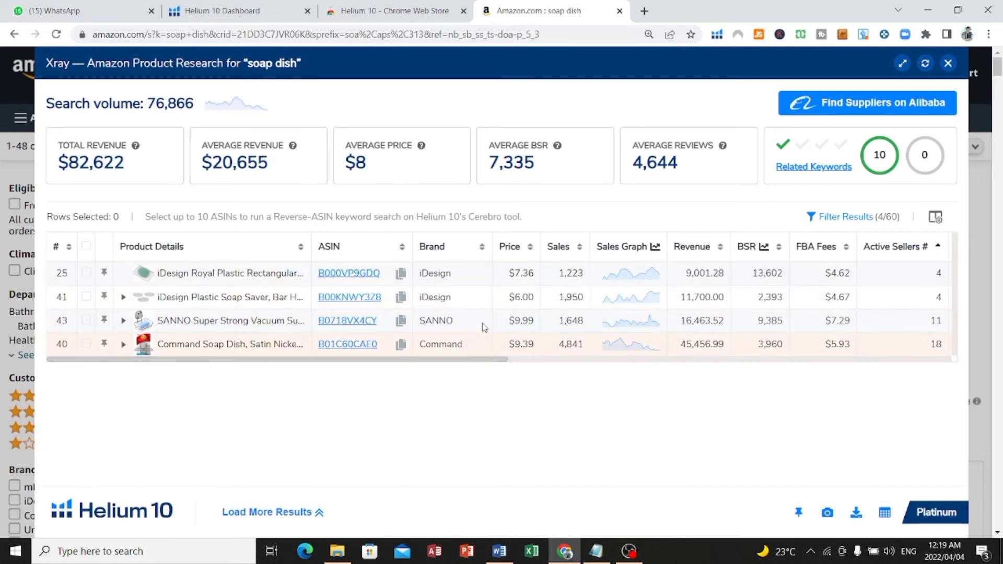
{"action": "left_click", "coordinate": [854, 216]}
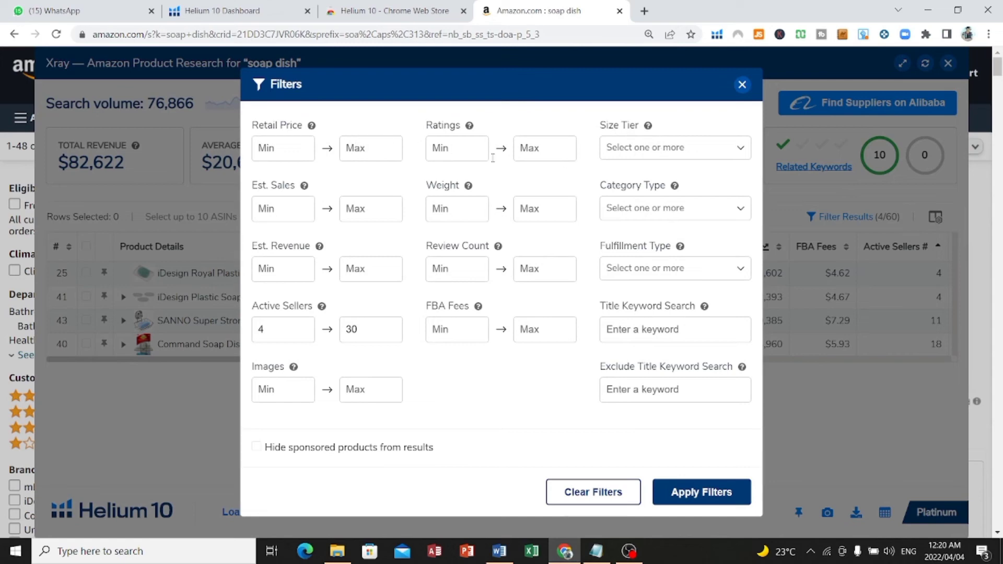
Step: Add an Est. Sales filter of 1000 to 2000 and apply it, narrowing results to three products
{"action": "left_click", "coordinate": [276, 146]}
{"action": "type", "text": "01"}
{"action": "type", "text": "000"}
{"action": "key", "text": "Tab"}
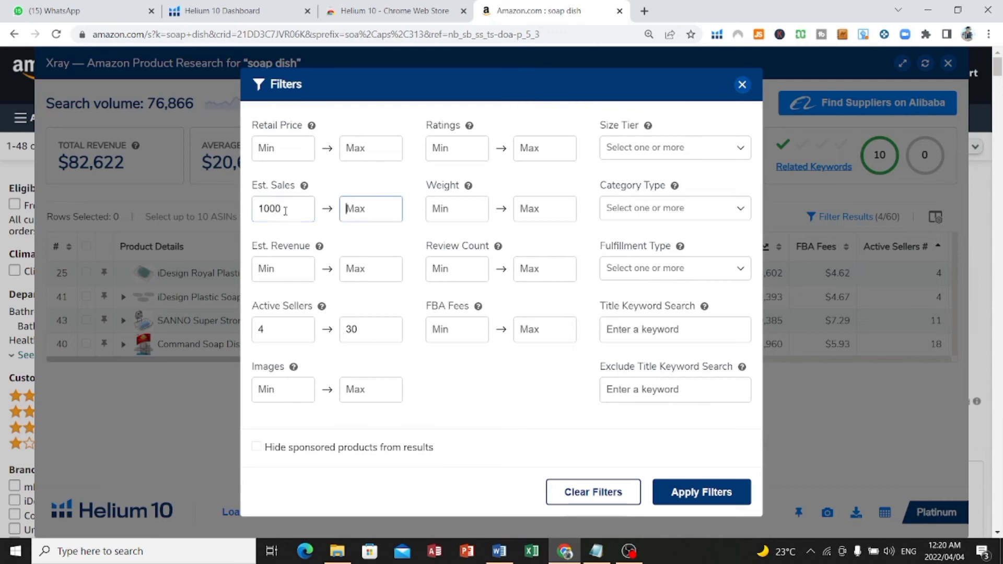
{"action": "type", "text": "20000"}
{"action": "left_click", "coordinate": [285, 211]}
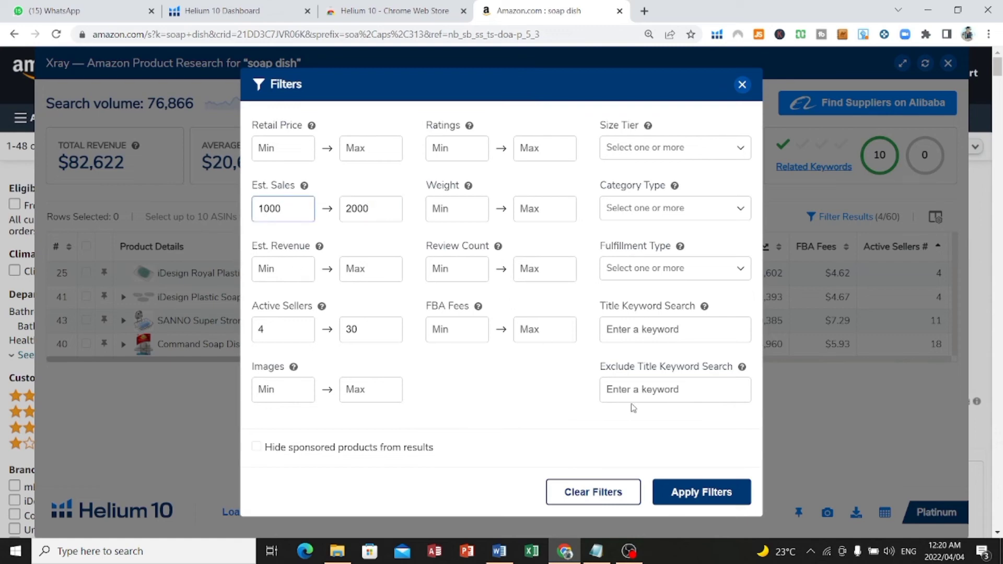
{"action": "left_click", "coordinate": [690, 494]}
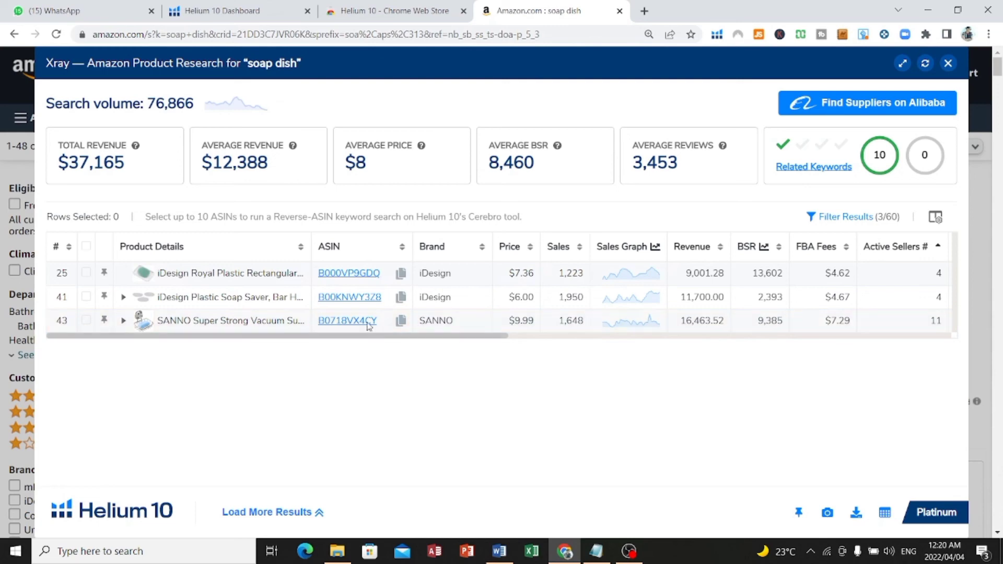
Step: Close the Xray panel and click into Amazon's 'soap dish' search bar to edit it
{"action": "mouse_move", "coordinate": [277, 332]}
{"action": "mouse_move", "coordinate": [277, 333]}
{"action": "left_mouse_down"}
{"action": "mouse_move", "coordinate": [418, 349]}
{"action": "mouse_move", "coordinate": [743, 330]}
{"action": "mouse_move", "coordinate": [291, 337]}
{"action": "left_mouse_up"}
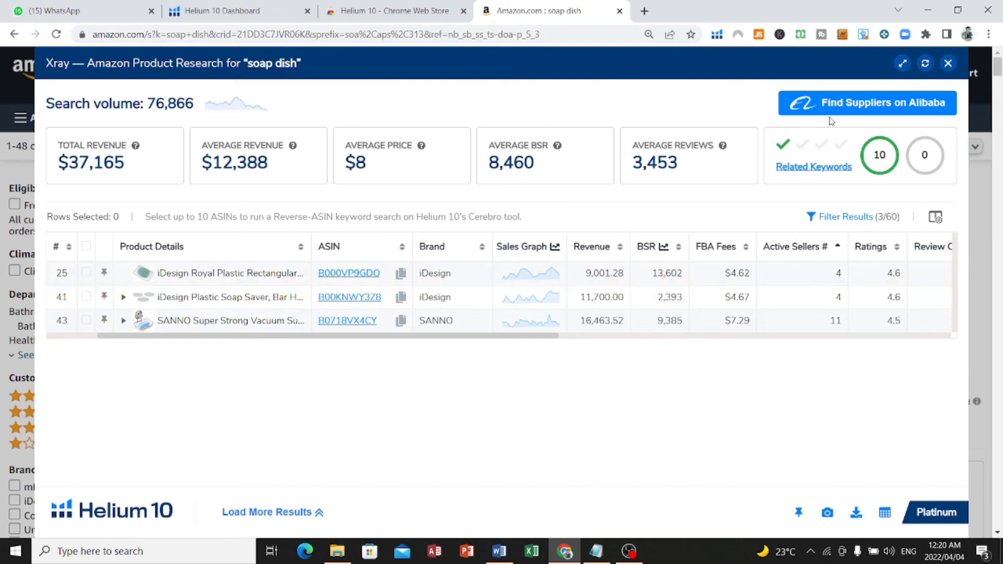
{"action": "left_click", "coordinate": [948, 64]}
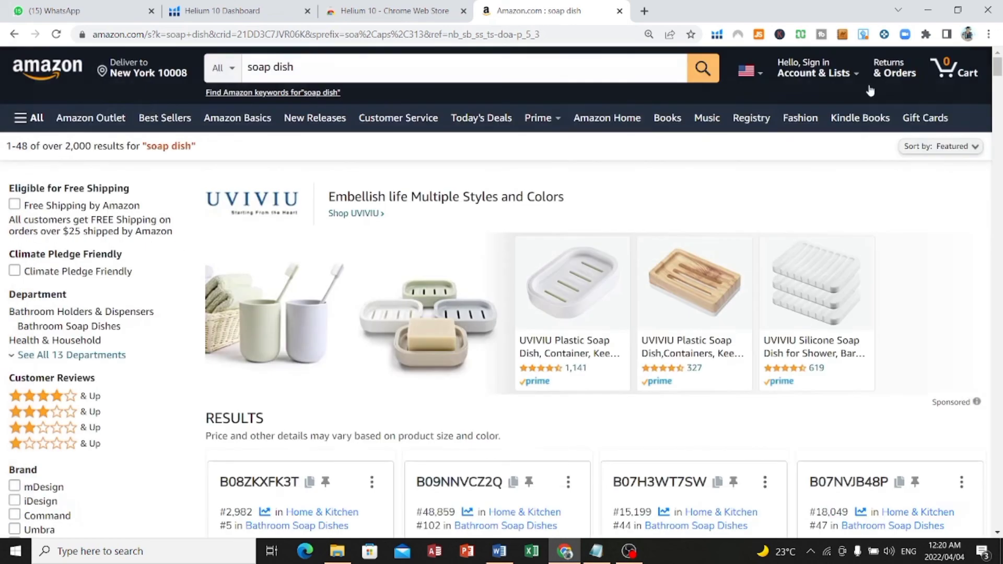
{"action": "left_click", "coordinate": [249, 68]}
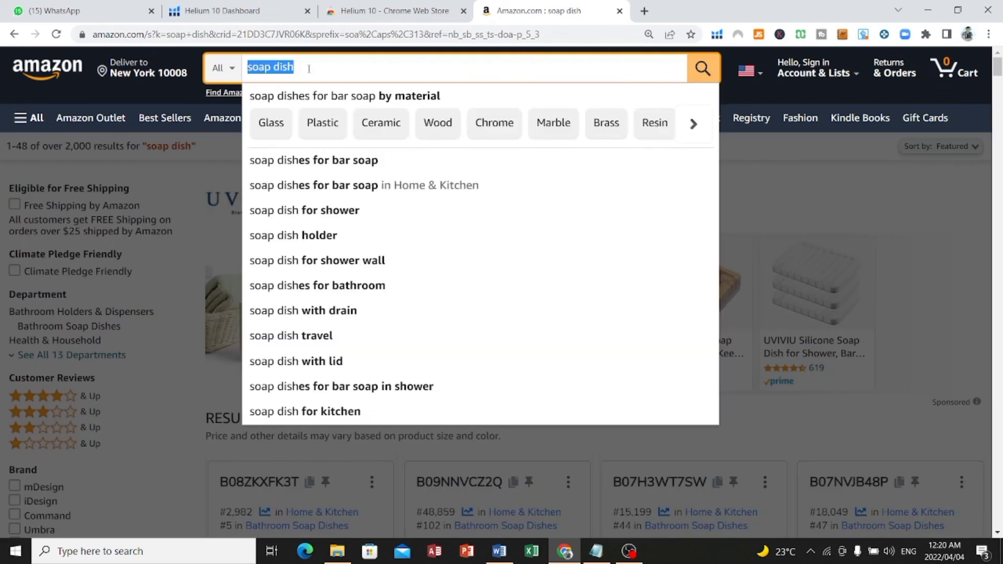
{"action": "left_click", "coordinate": [361, 66]}
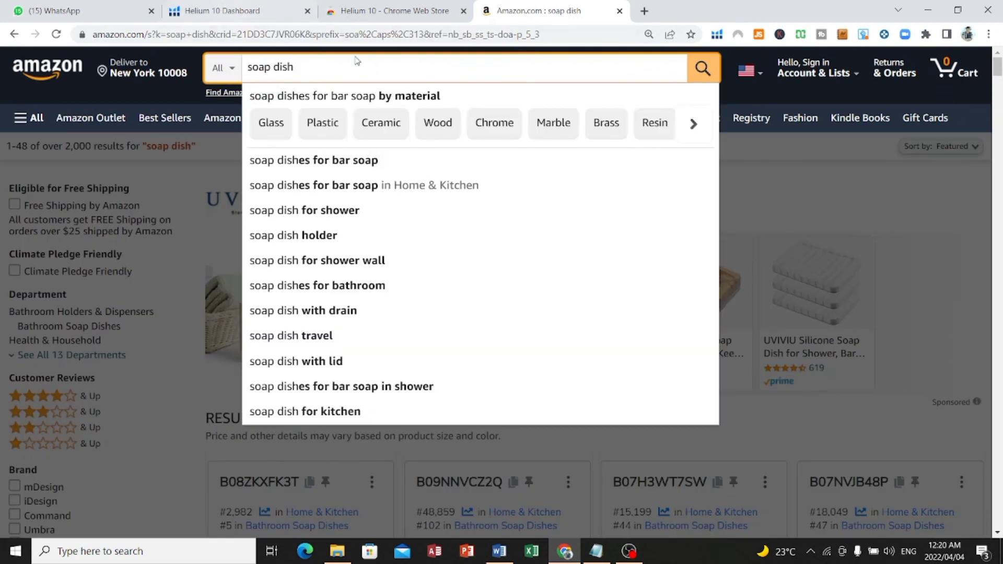